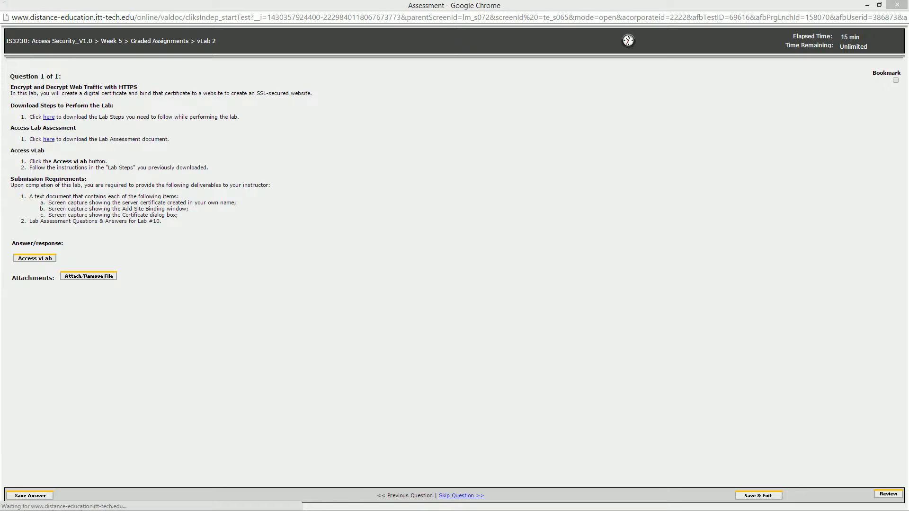
Launch the vLab for the Encrypt and Decrypt Web Traffic with HTTPS assignment
{"action": "left_click", "coordinate": [105, 160]}
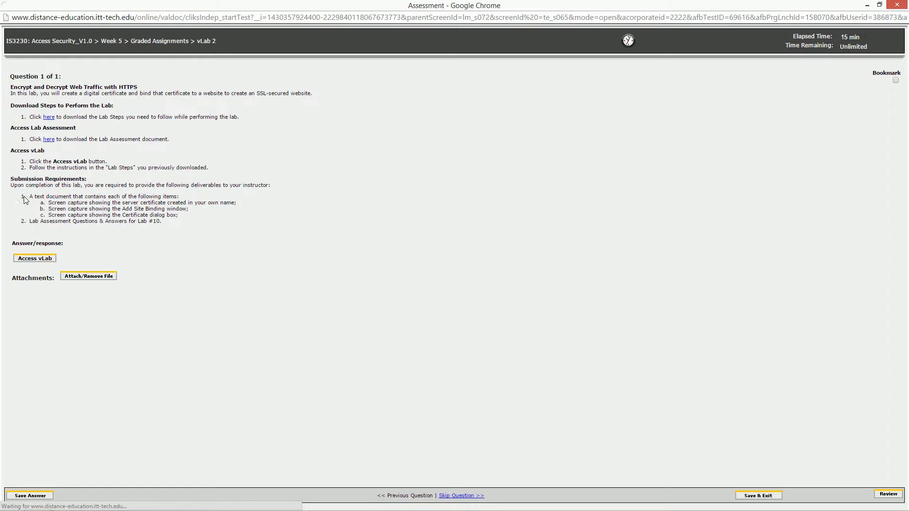
{"action": "mouse_move", "coordinate": [32, 195]}
{"action": "left_mouse_down"}
{"action": "mouse_move", "coordinate": [135, 203]}
{"action": "mouse_move", "coordinate": [175, 225]}
{"action": "mouse_move", "coordinate": [27, 197]}
{"action": "left_mouse_up"}
{"action": "left_click", "coordinate": [176, 226]}
{"action": "left_click", "coordinate": [189, 232]}
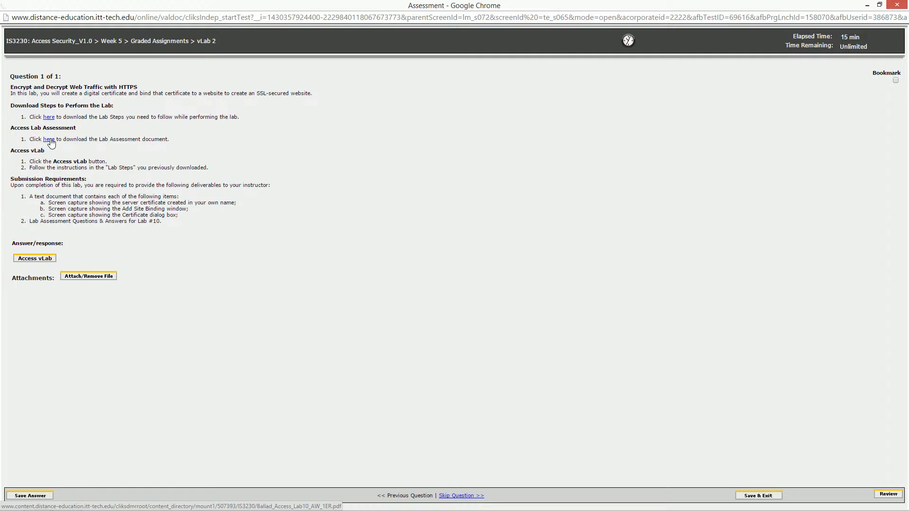
{"action": "left_click", "coordinate": [32, 259]}
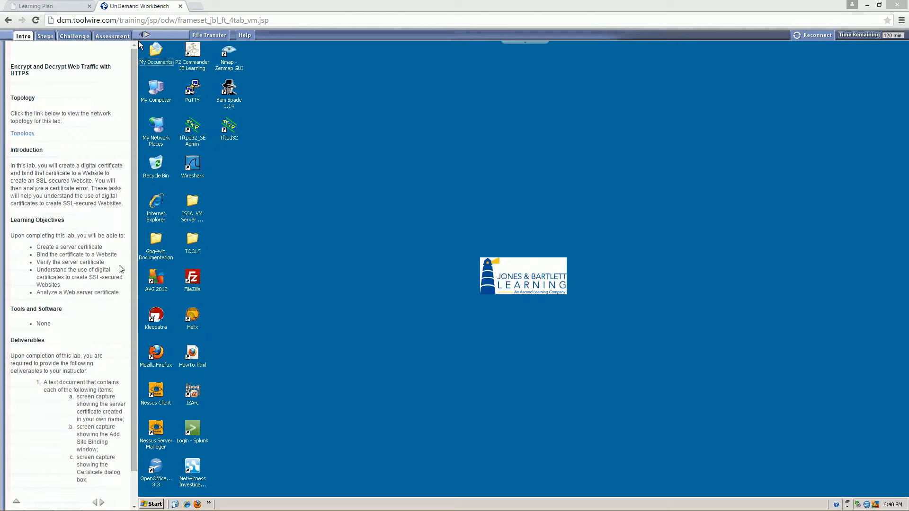
Connect to the TargetWindows01.rdp remote desktop from the ISSA_VM Server Farm_RDP folder, retrying the connection if needed
{"action": "left_click", "coordinate": [188, 204]}
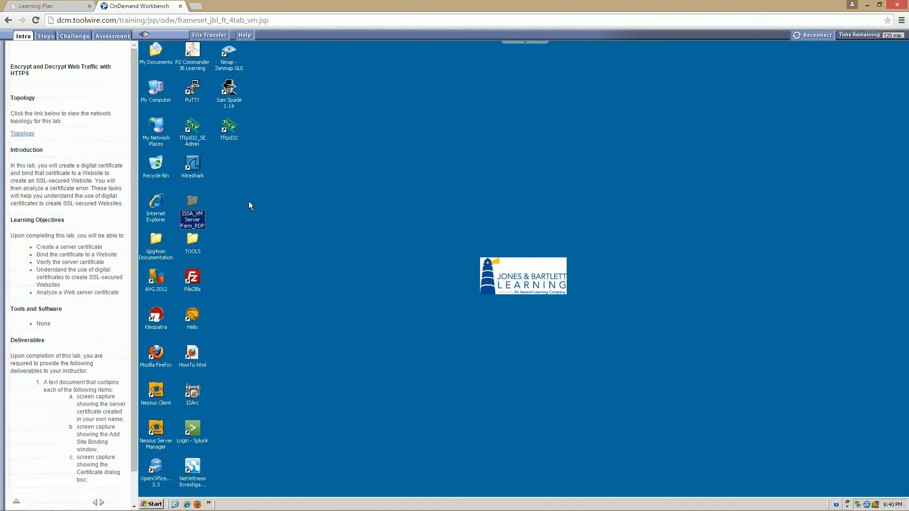
{"action": "double_click", "coordinate": [187, 201]}
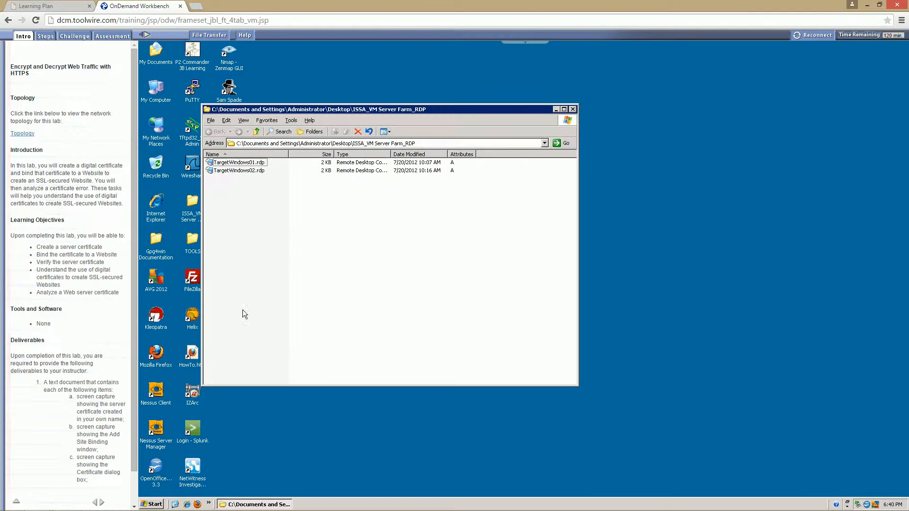
{"action": "left_click", "coordinate": [241, 164]}
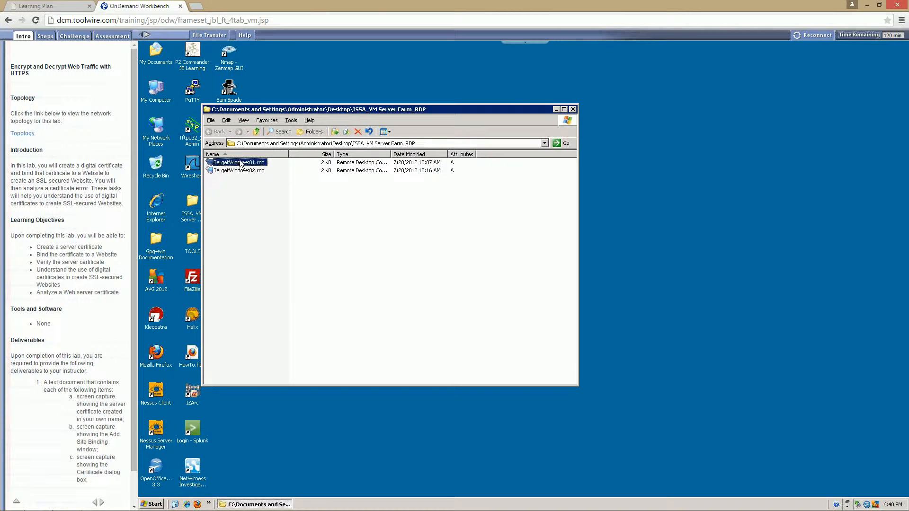
{"action": "double_click", "coordinate": [241, 163]}
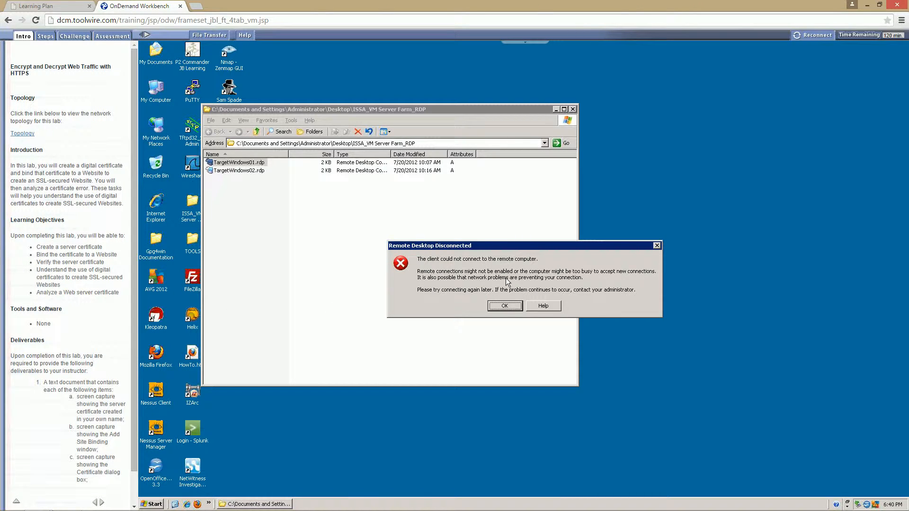
{"action": "left_click", "coordinate": [504, 305]}
{"action": "left_click", "coordinate": [510, 308]}
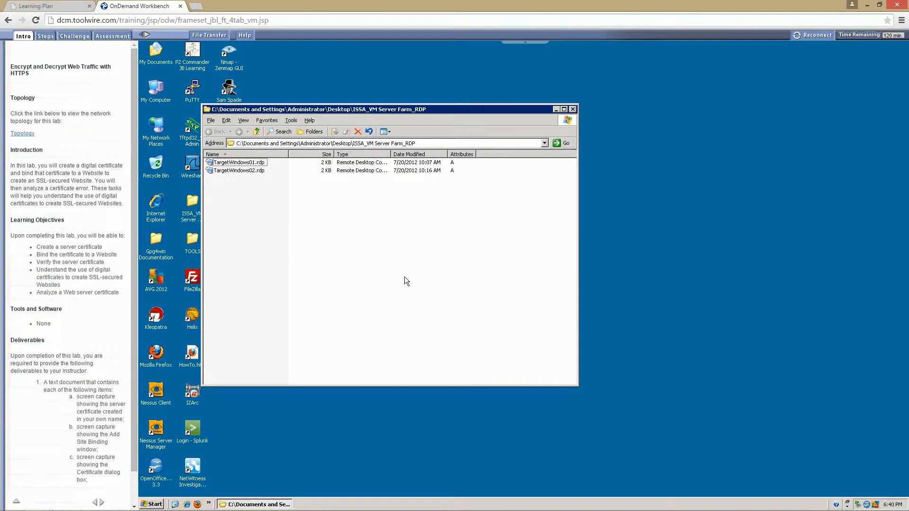
{"action": "double_click", "coordinate": [232, 162]}
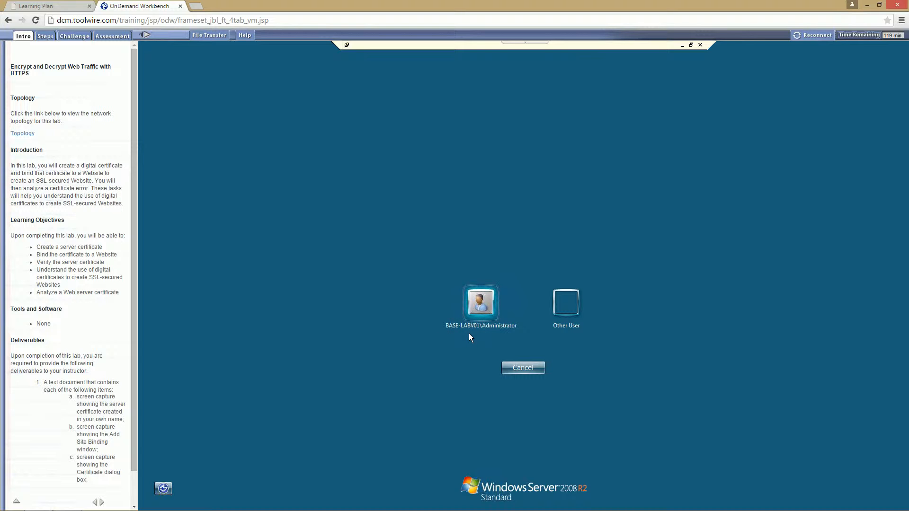
Choose to log on to the remote server as another user and enter the user name corp\administrator
{"action": "left_click", "coordinate": [565, 303]}
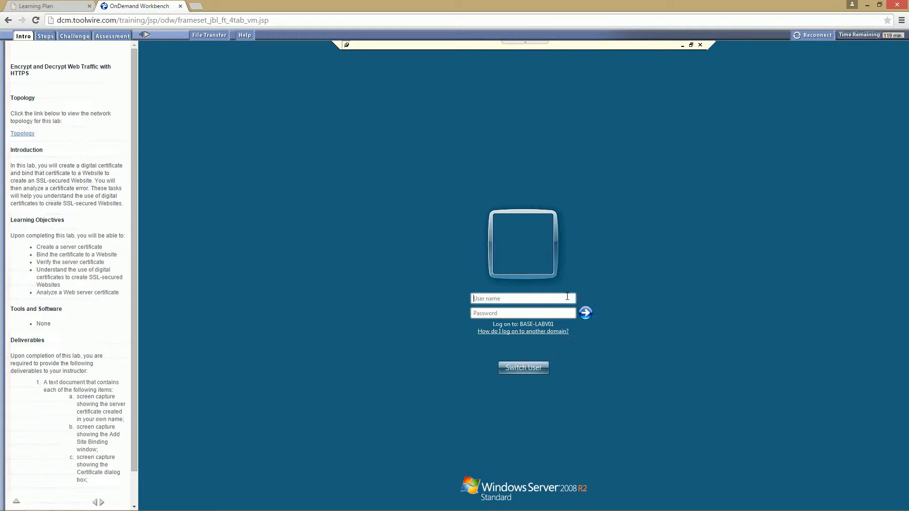
{"action": "type", "text": "corp\\"}
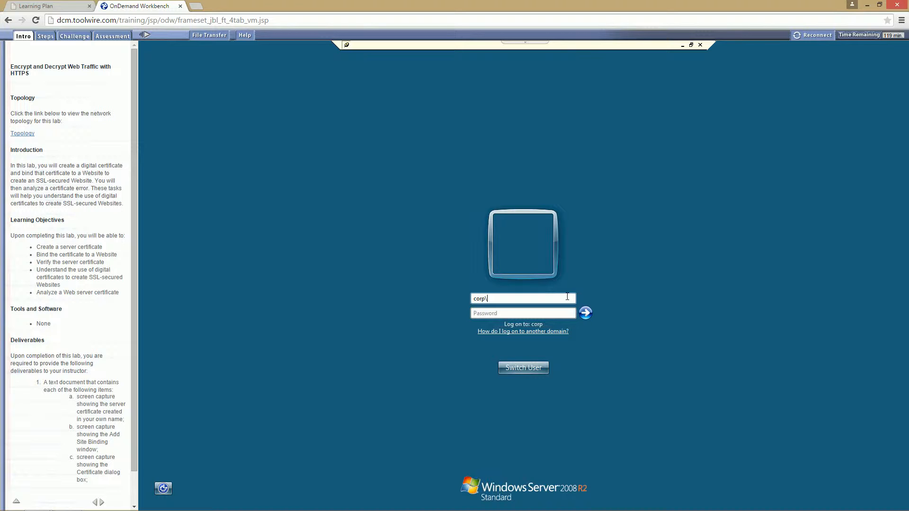
{"action": "type", "text": "administrator"}
Enter the administrator account's password and log on to the remote server
{"action": "key", "text": "Caps_Lock"}
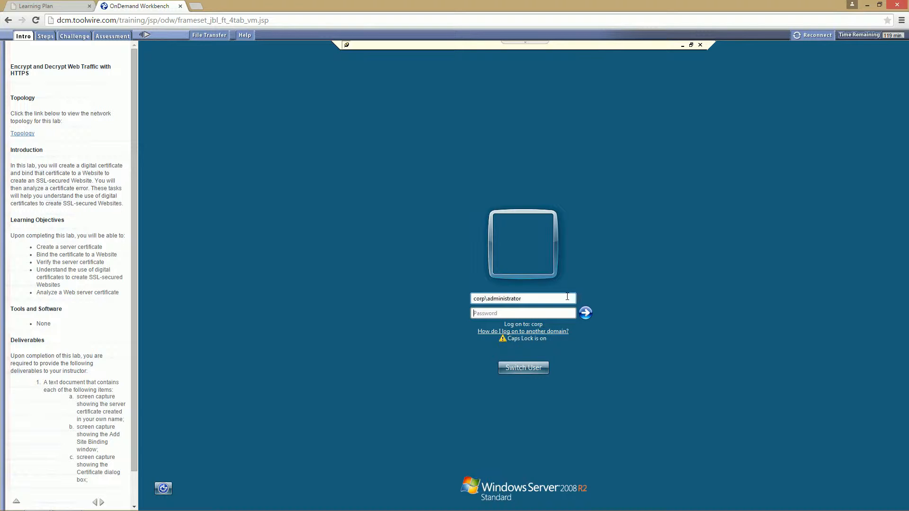
{"action": "type", "text": "•••••••"}
{"action": "key", "text": "Caps_Lock"}
{"action": "type", "text": "•••••••"}
{"action": "key", "text": "Return"}
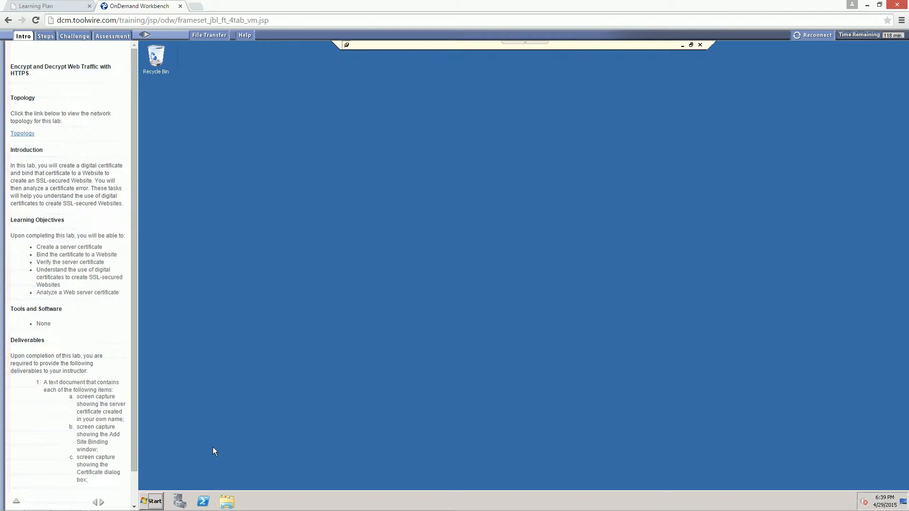
Open Internet Information Services (IIS) Manager from the administrative tools and maximize its window
{"action": "left_click", "coordinate": [153, 502]}
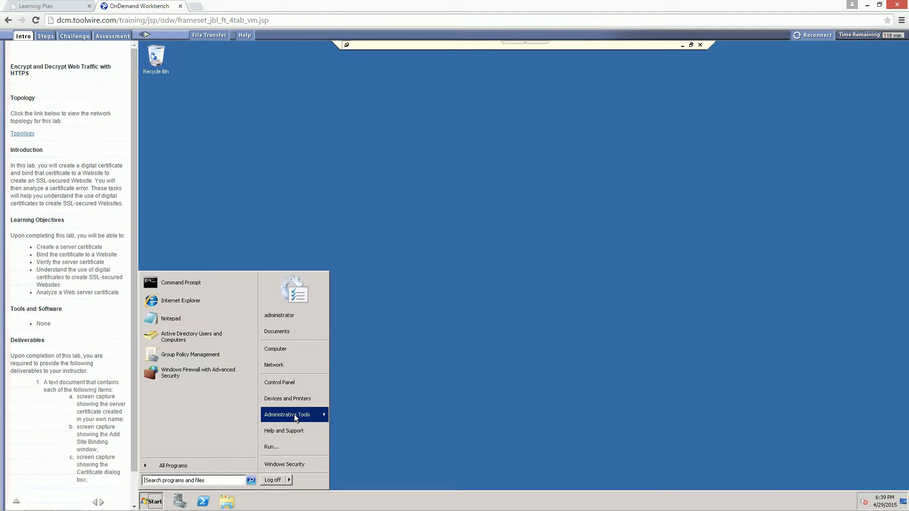
{"action": "mouse_move", "coordinate": [294, 414]}
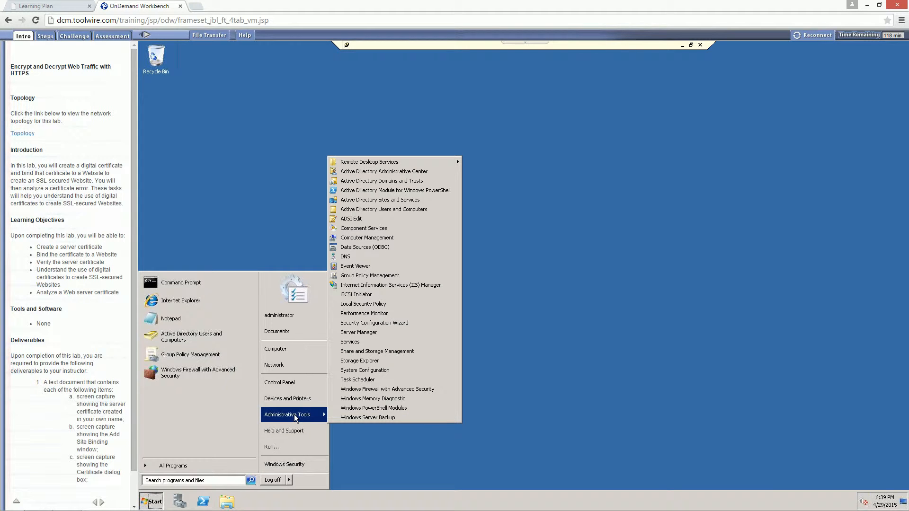
{"action": "left_click", "coordinate": [385, 286]}
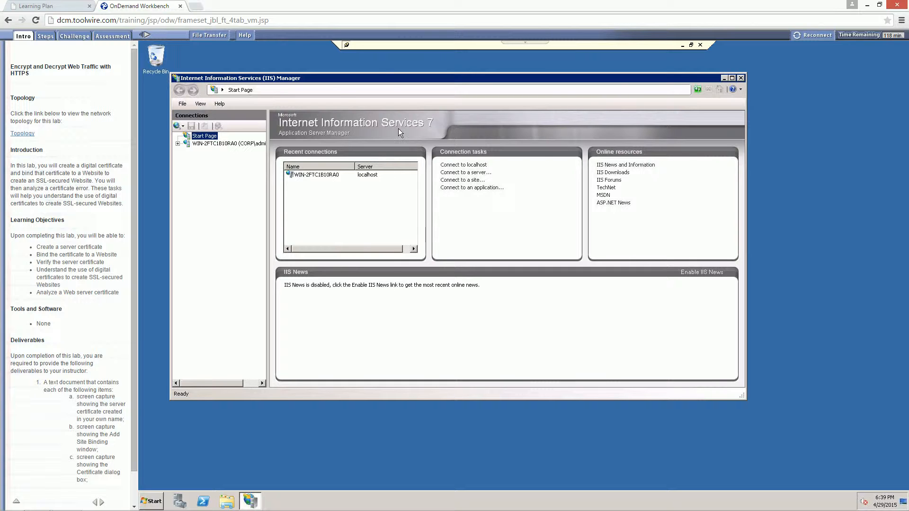
{"action": "left_click", "coordinate": [733, 77]}
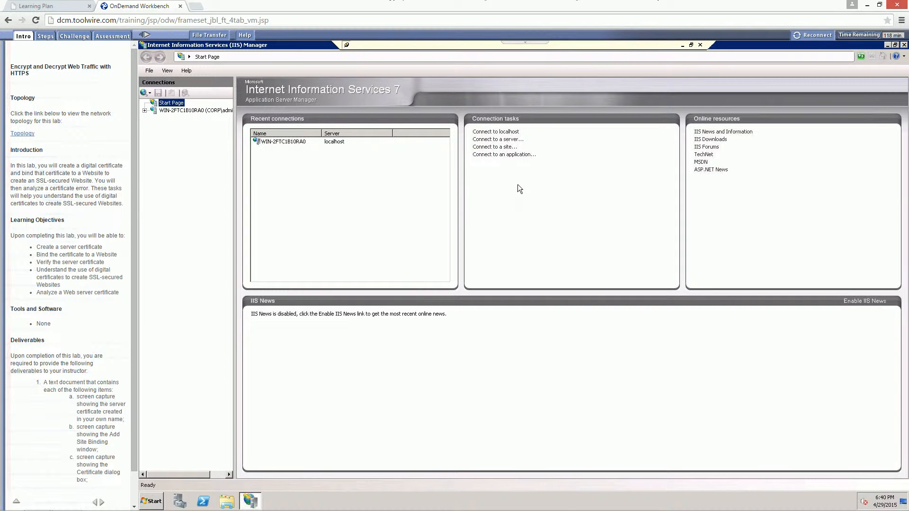
Open the Server Certificates feature of the WIN-2FTC1B10RA0 server
{"action": "left_click", "coordinate": [295, 162]}
{"action": "left_click", "coordinate": [181, 111]}
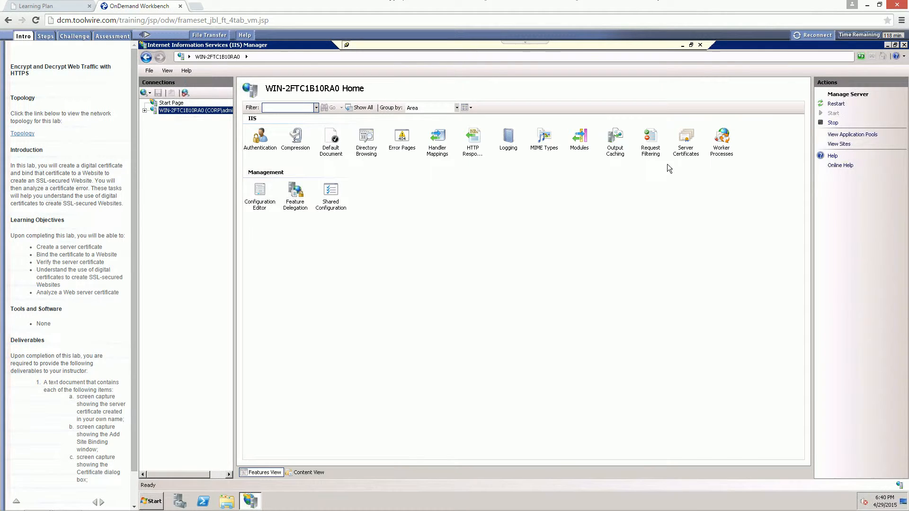
{"action": "double_click", "coordinate": [685, 139]}
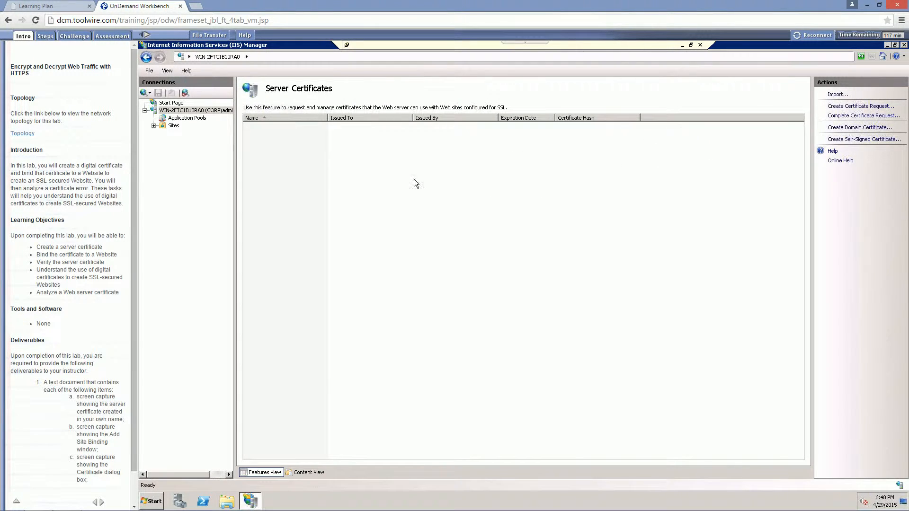
{"action": "left_click", "coordinate": [175, 112]}
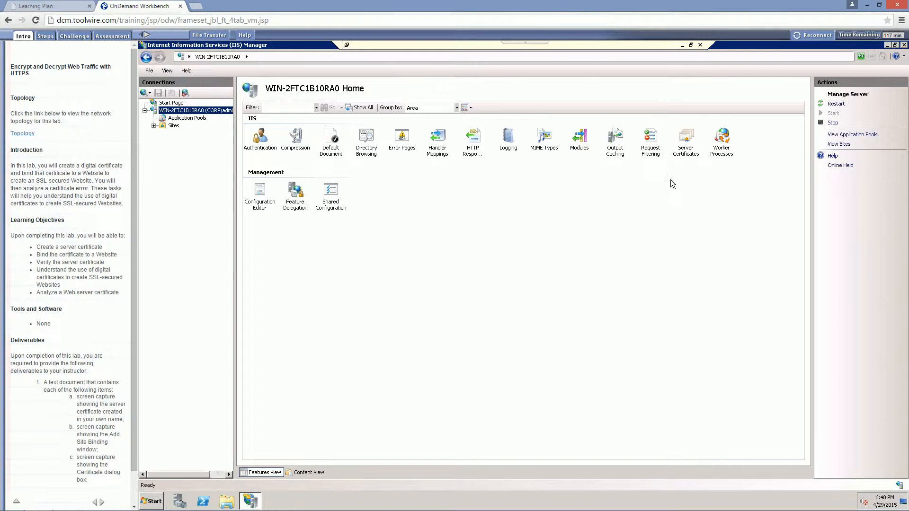
{"action": "double_click", "coordinate": [685, 137]}
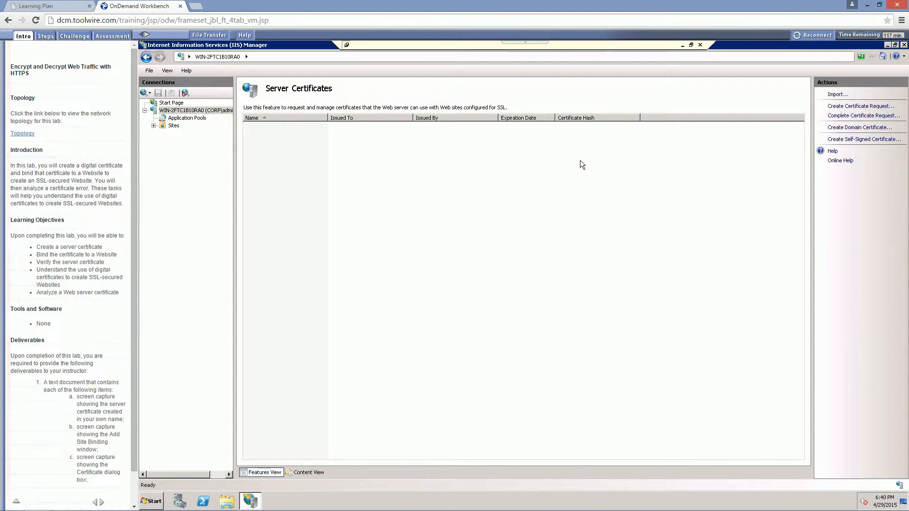
Create a self-signed server certificate with the student's full name as its friendly name
{"action": "left_click", "coordinate": [873, 141]}
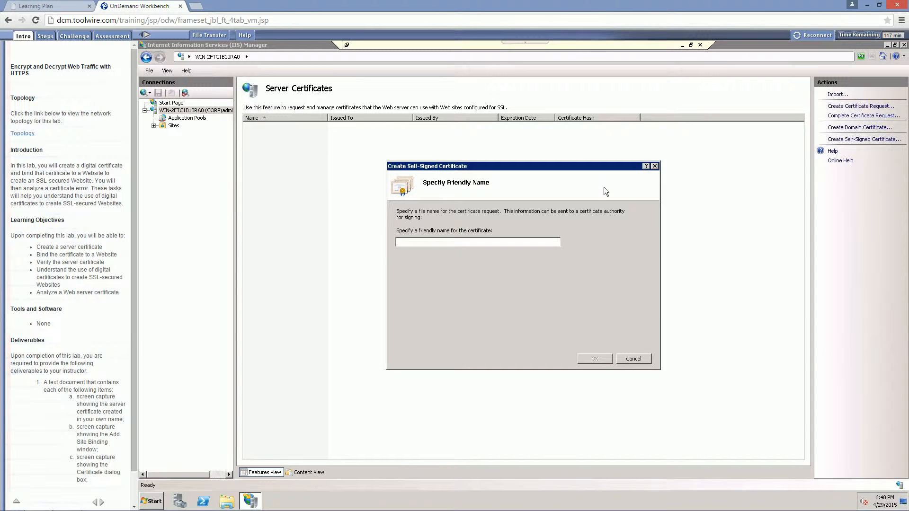
{"action": "type", "text": "Jessi Swift"}
{"action": "left_click", "coordinate": [595, 360]}
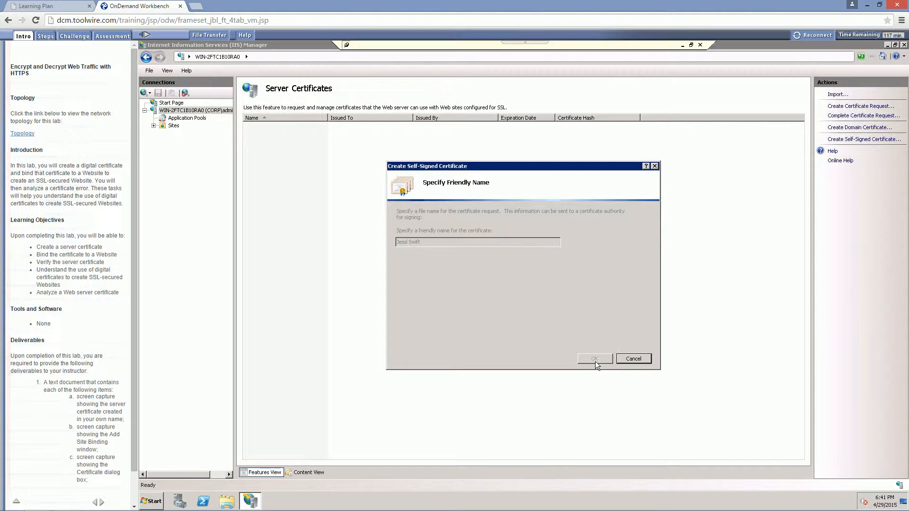
{"action": "left_click", "coordinate": [288, 184]}
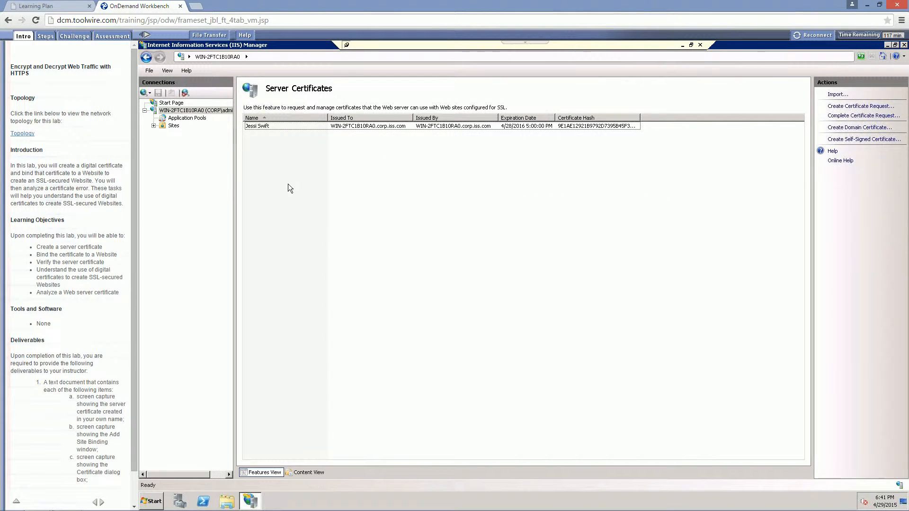
Examine the new certificate's details, including its version, issuer, validity dates and friendly name, and close the certificate
{"action": "left_click", "coordinate": [287, 128]}
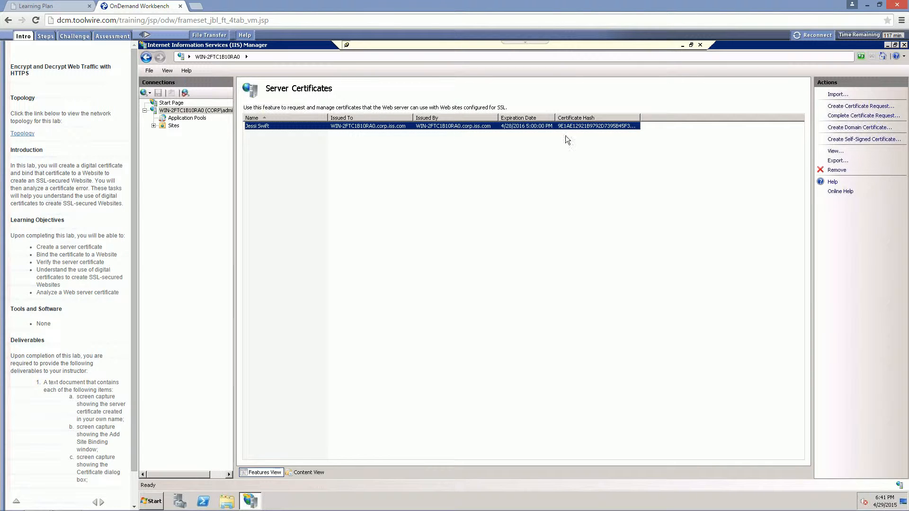
{"action": "double_click", "coordinate": [303, 126]}
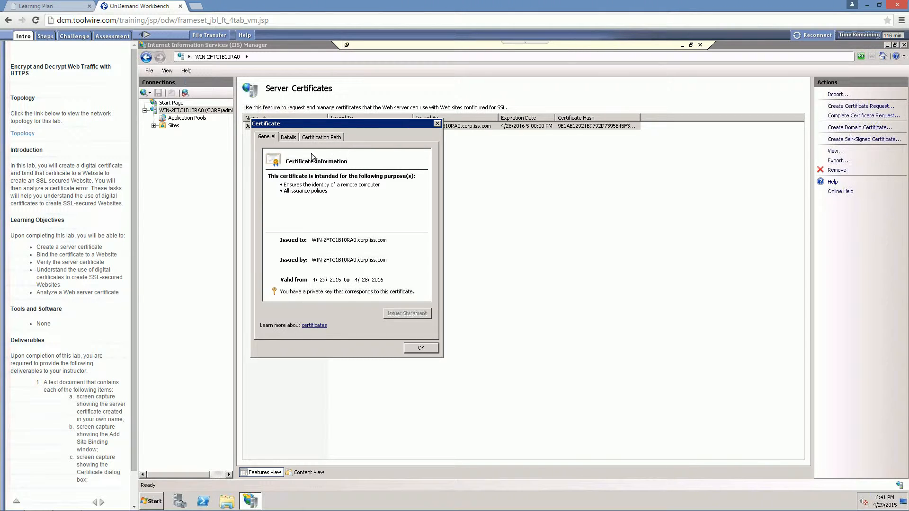
{"action": "left_click", "coordinate": [288, 139]}
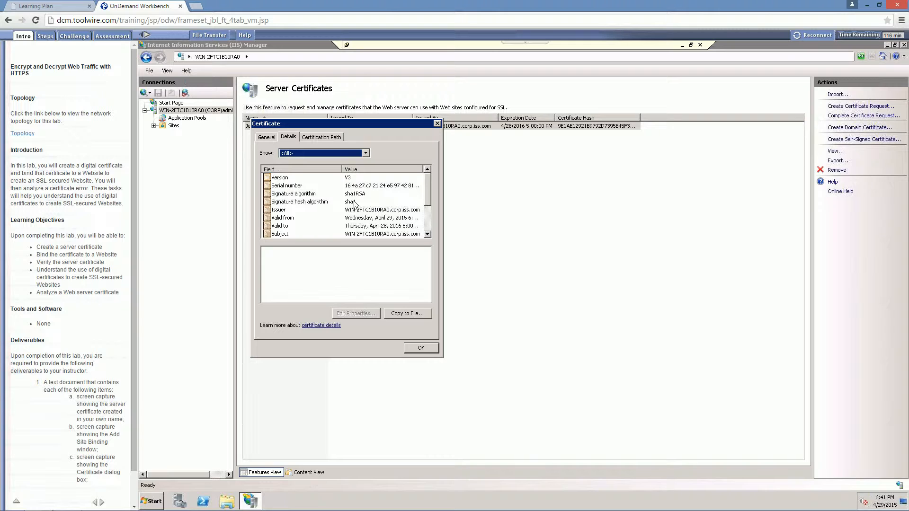
{"action": "left_click", "coordinate": [352, 179]}
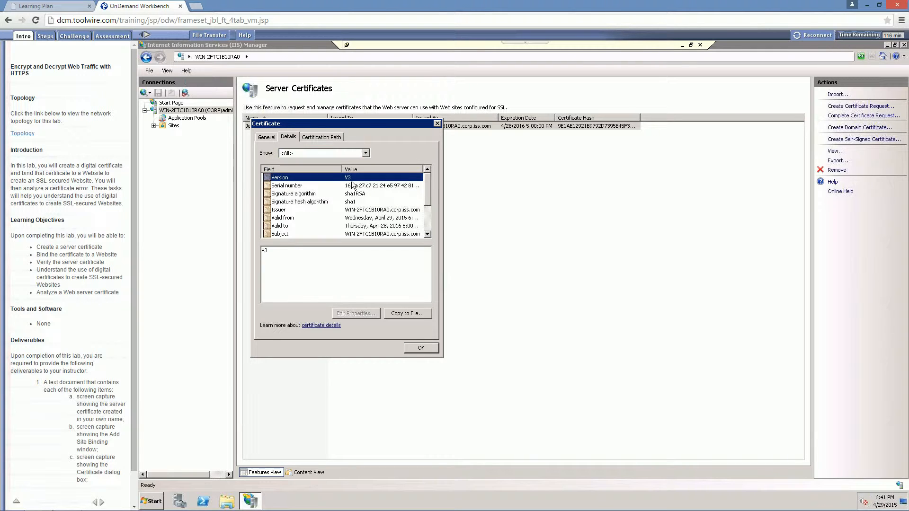
{"action": "left_click", "coordinate": [360, 210]}
{"action": "left_click", "coordinate": [367, 218]}
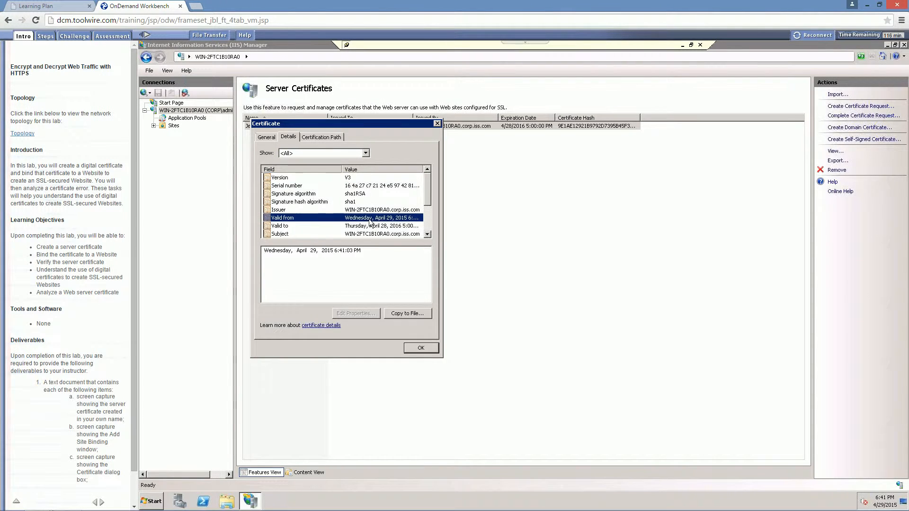
{"action": "left_click", "coordinate": [371, 226]}
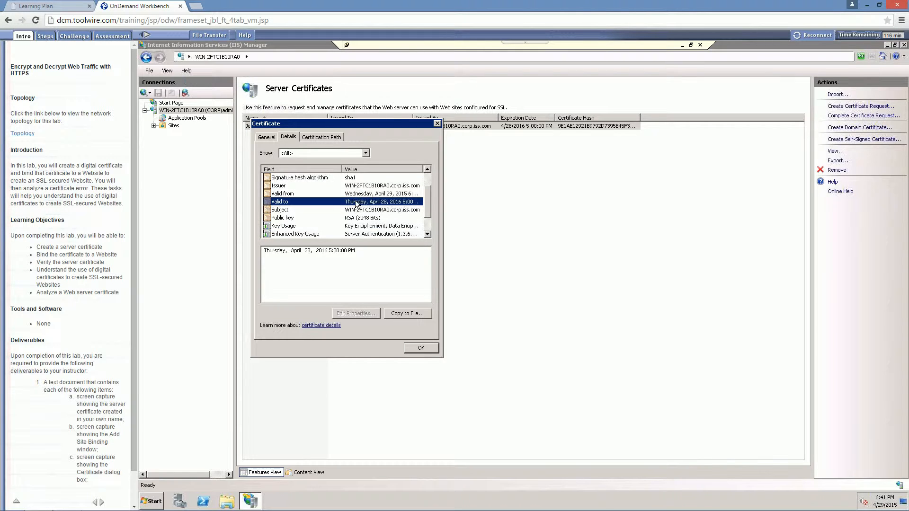
{"action": "scroll", "coordinate": [356, 205], "scroll_direction": "down", "scroll_amount": 2}
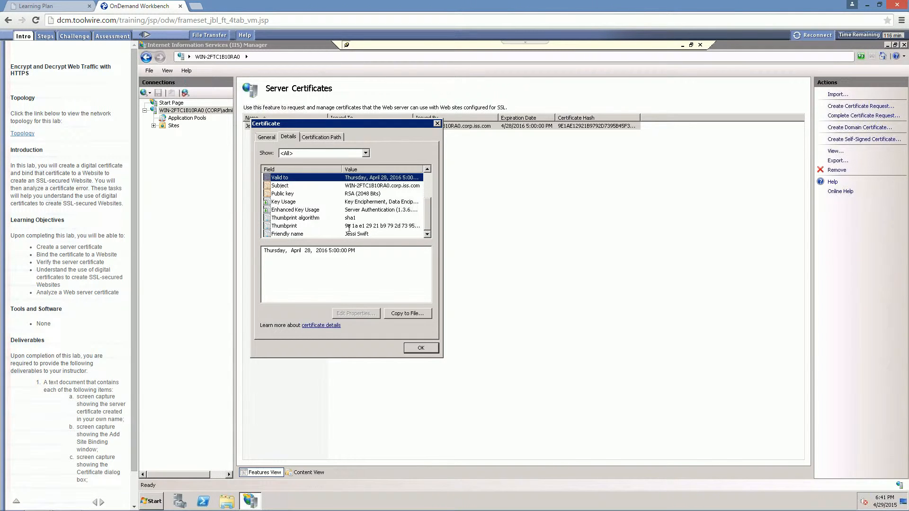
{"action": "left_click", "coordinate": [366, 233]}
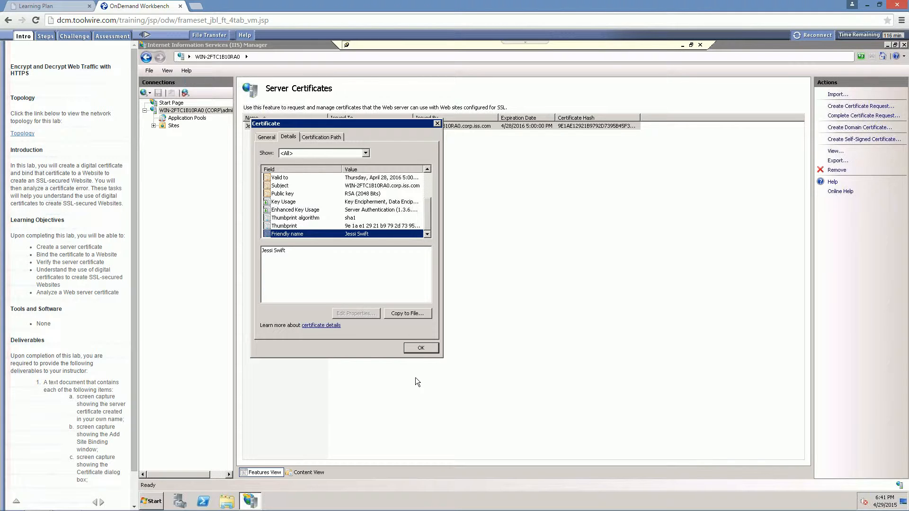
{"action": "left_click", "coordinate": [421, 350]}
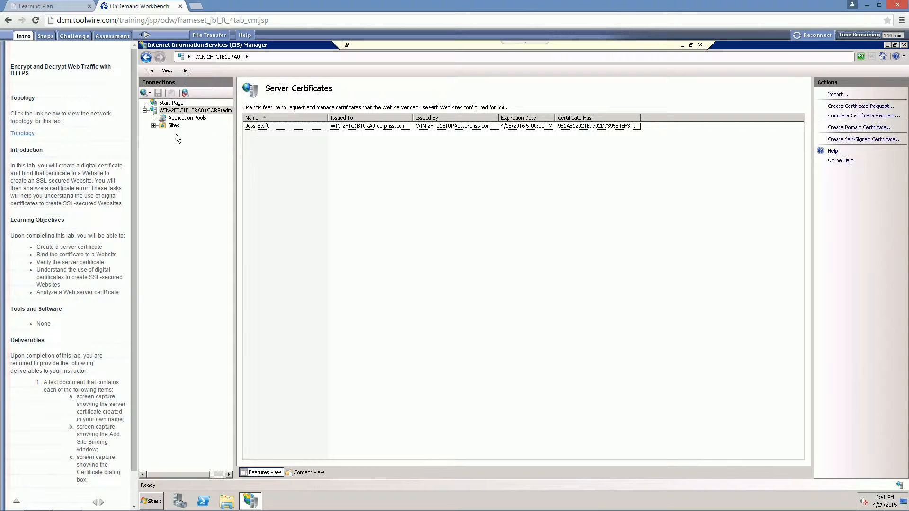
Open the site bindings of the Default Web Site and select its existing http binding
{"action": "left_click", "coordinate": [153, 125]}
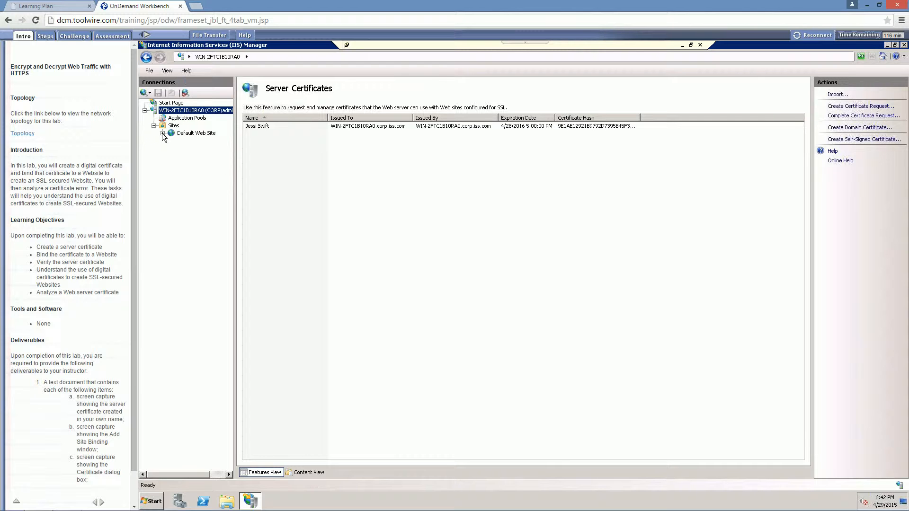
{"action": "left_click", "coordinate": [188, 133]}
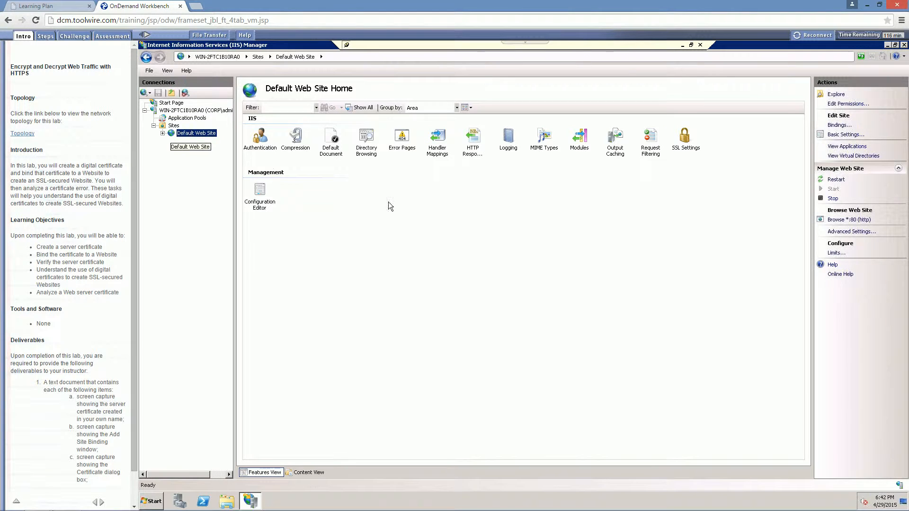
{"action": "left_click", "coordinate": [836, 126]}
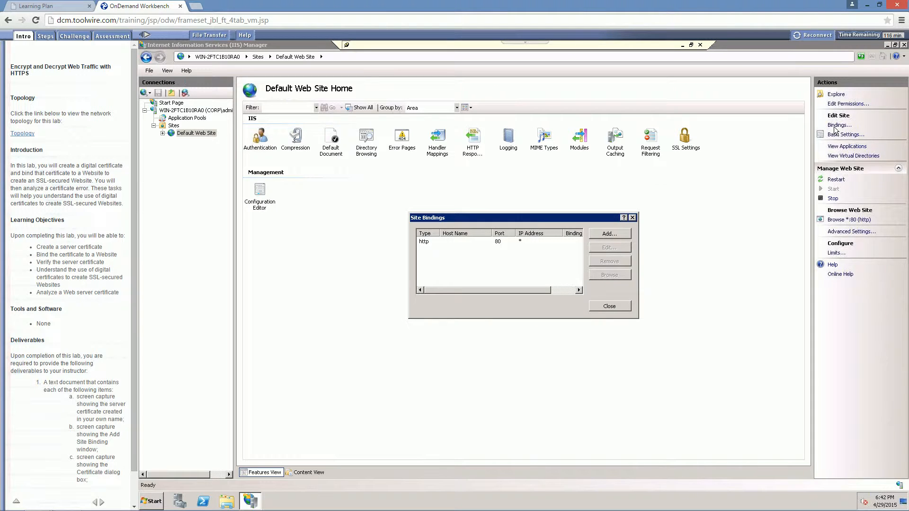
{"action": "left_click", "coordinate": [427, 245]}
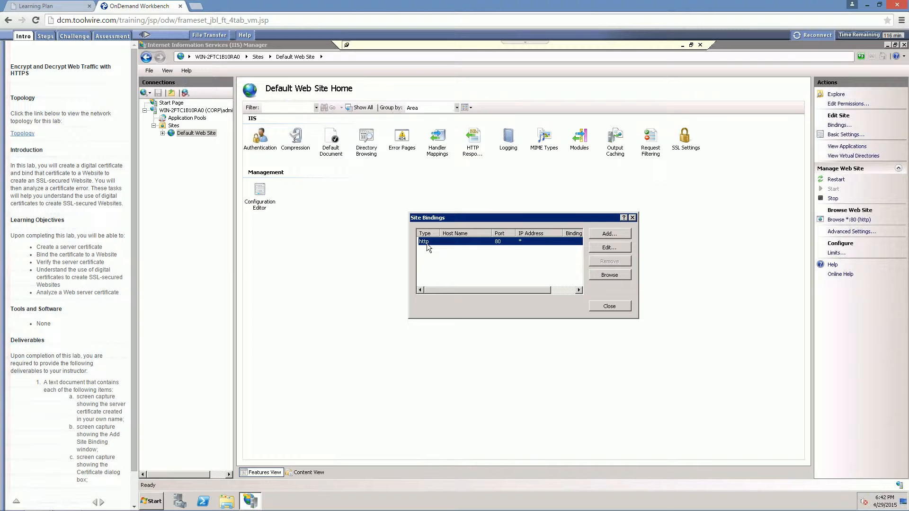
Add an https binding on port 443 that uses the student's self-signed SSL certificate, and close the site bindings
{"action": "left_click", "coordinate": [609, 234]}
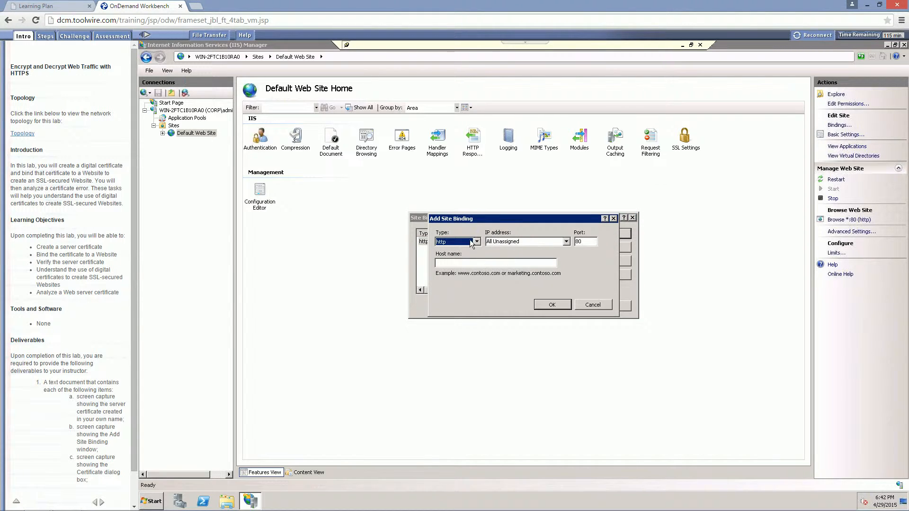
{"action": "left_click", "coordinate": [470, 241]}
{"action": "left_click", "coordinate": [448, 257]}
{"action": "left_click", "coordinate": [585, 242]}
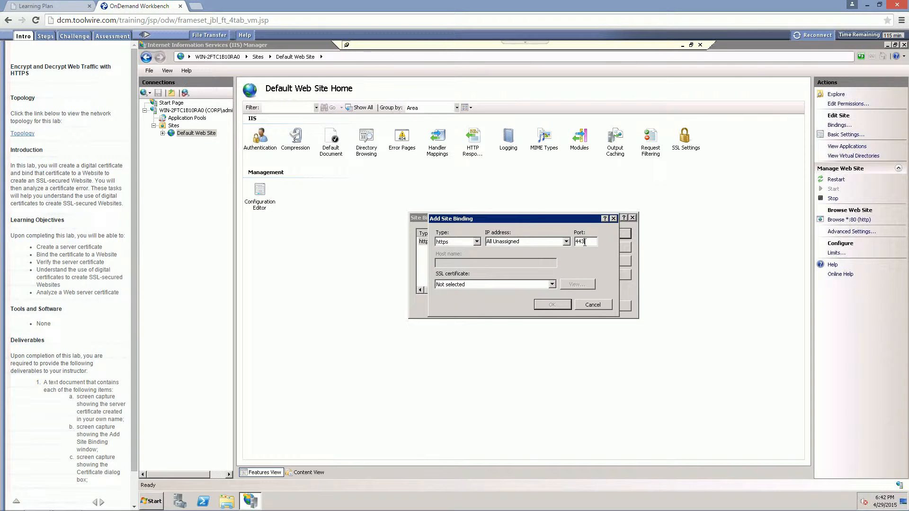
{"action": "left_click", "coordinate": [552, 285]}
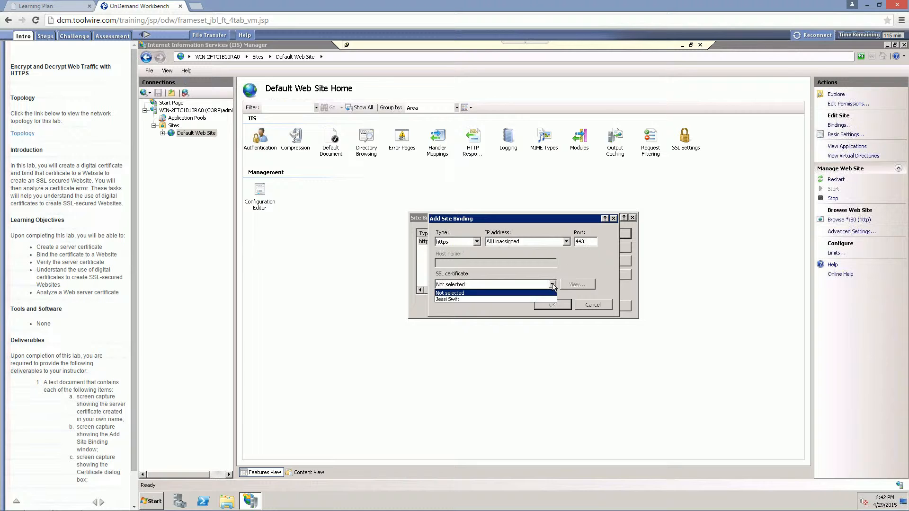
{"action": "left_click", "coordinate": [448, 299]}
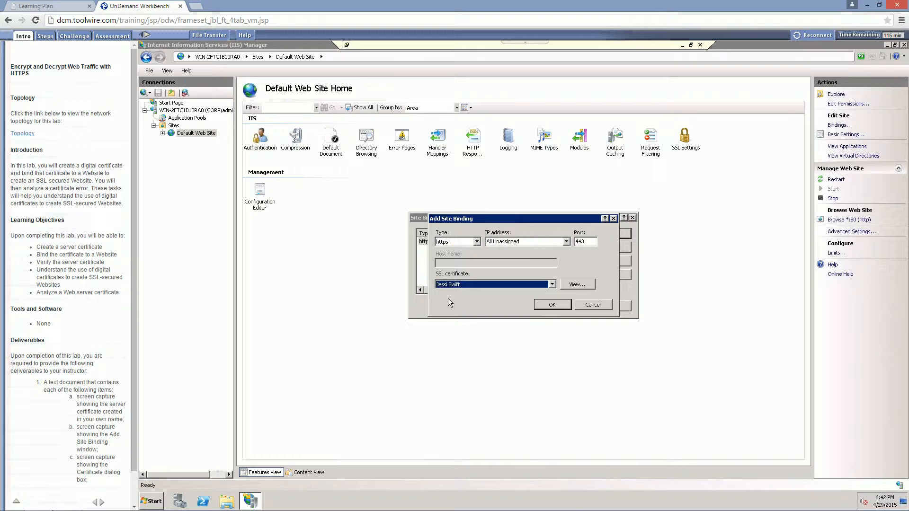
{"action": "left_click", "coordinate": [545, 306]}
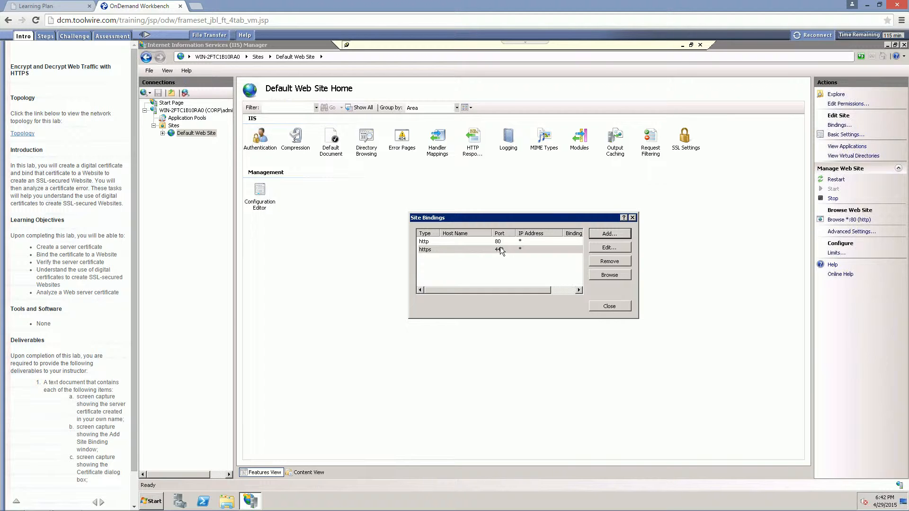
{"action": "left_click", "coordinate": [603, 306]}
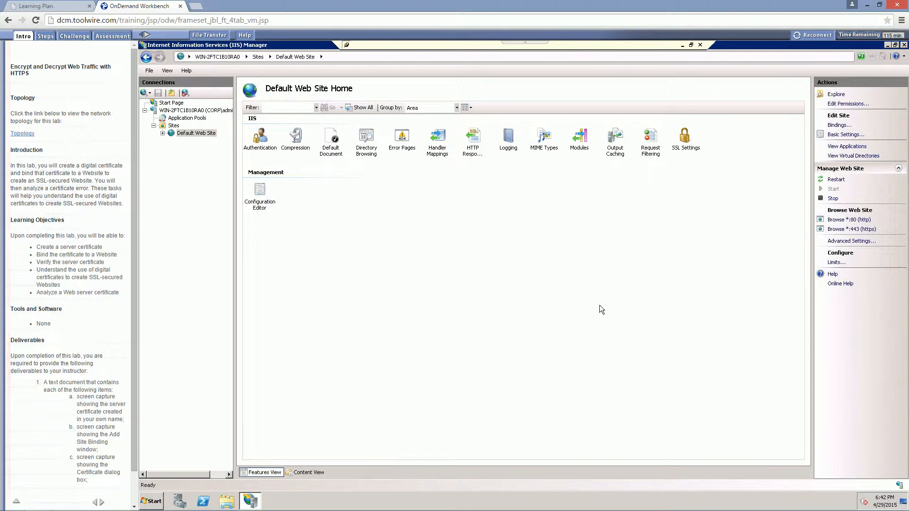
Restart the Default Web Site and disconnect the server's remote desktop session
{"action": "left_click", "coordinate": [836, 180]}
{"action": "left_click", "coordinate": [837, 181]}
{"action": "left_click", "coordinate": [701, 45]}
{"action": "left_click", "coordinate": [507, 298]}
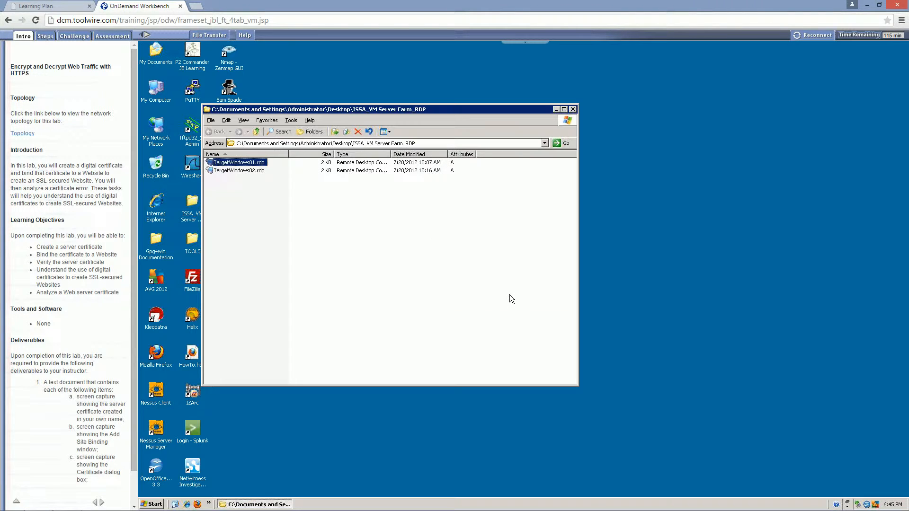
Connect to the TargetWindows02 remote desktop and sign in as student with the account password
{"action": "left_click", "coordinate": [256, 210]}
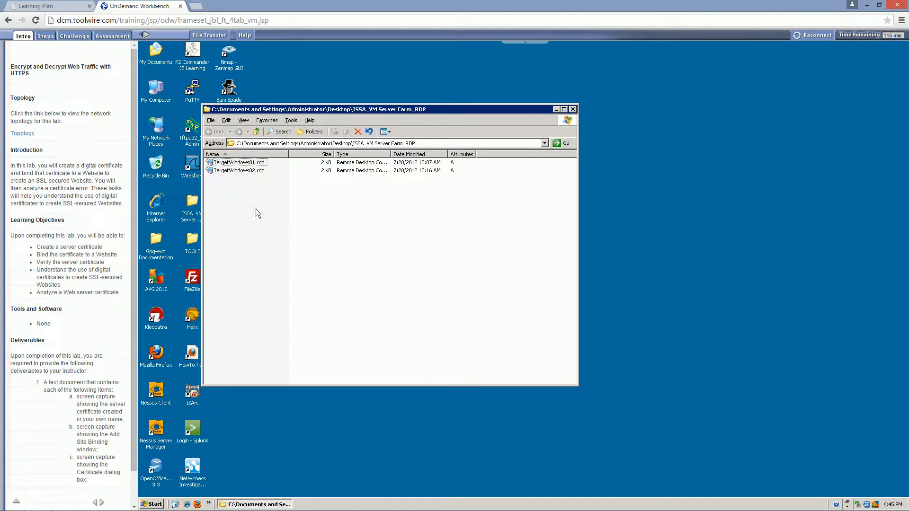
{"action": "double_click", "coordinate": [250, 171]}
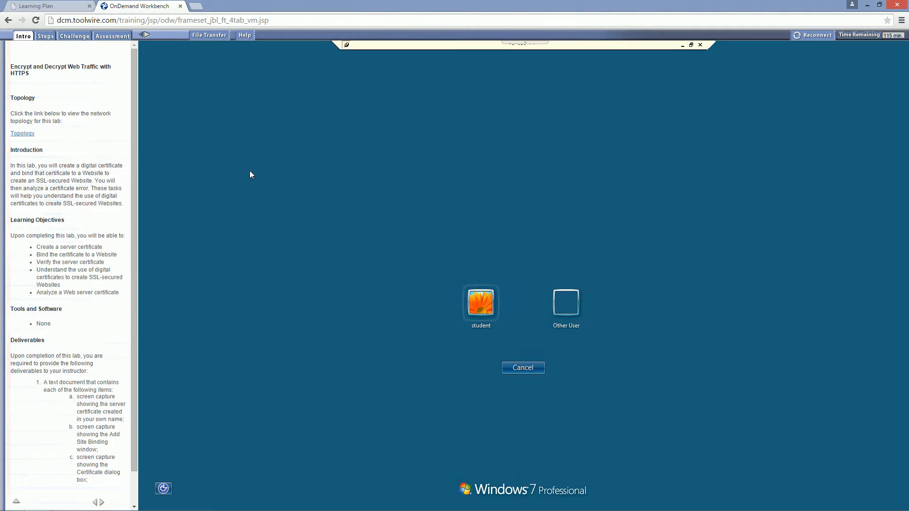
{"action": "left_click", "coordinate": [491, 300]}
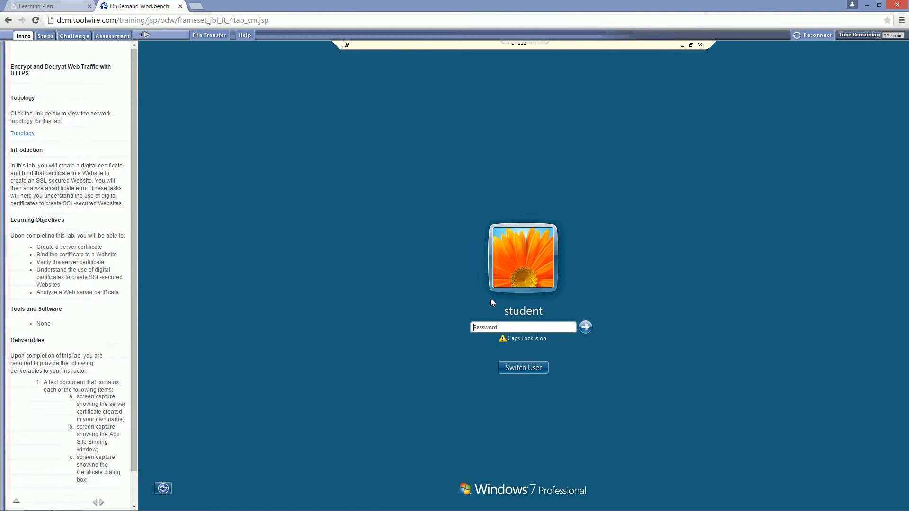
{"action": "type", "text": "P"}
{"action": "key", "text": "Caps_Lock"}
{"action": "key", "text": "Return"}
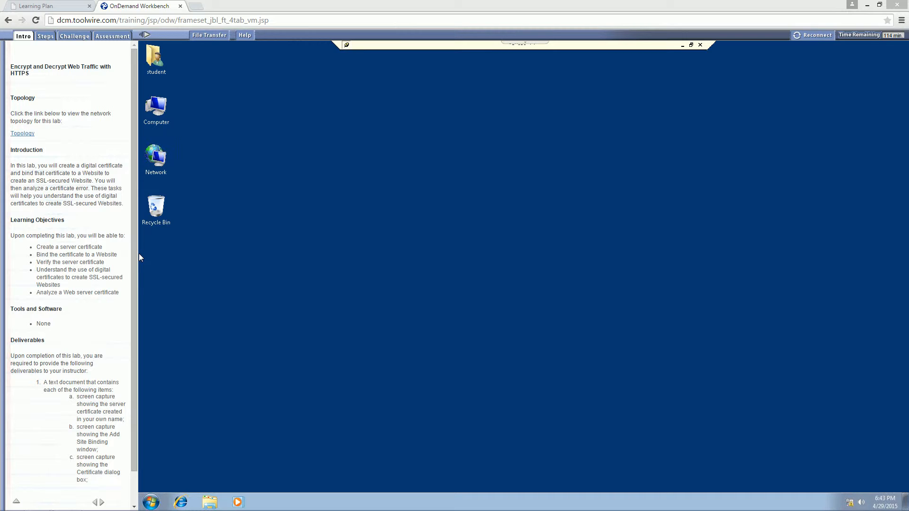
{"action": "left_click", "coordinate": [182, 501]}
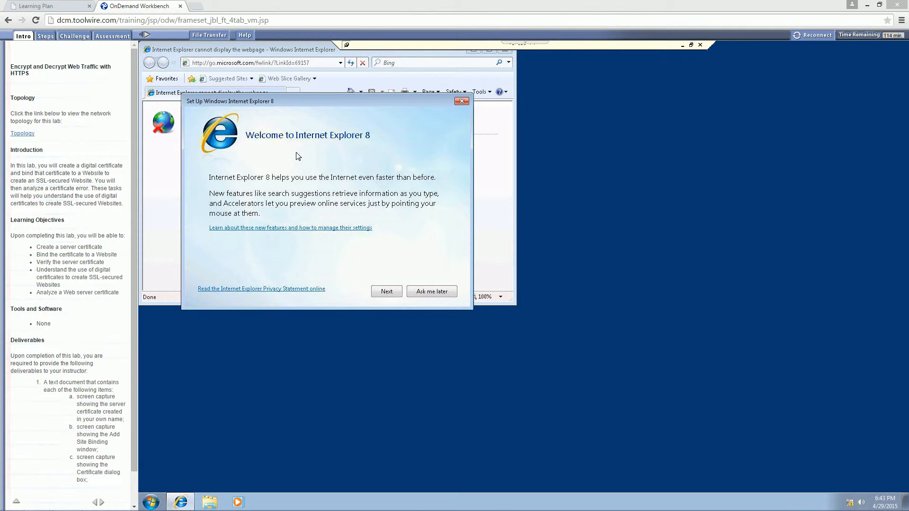
{"action": "left_click", "coordinate": [462, 101]}
{"action": "left_click", "coordinate": [321, 63]}
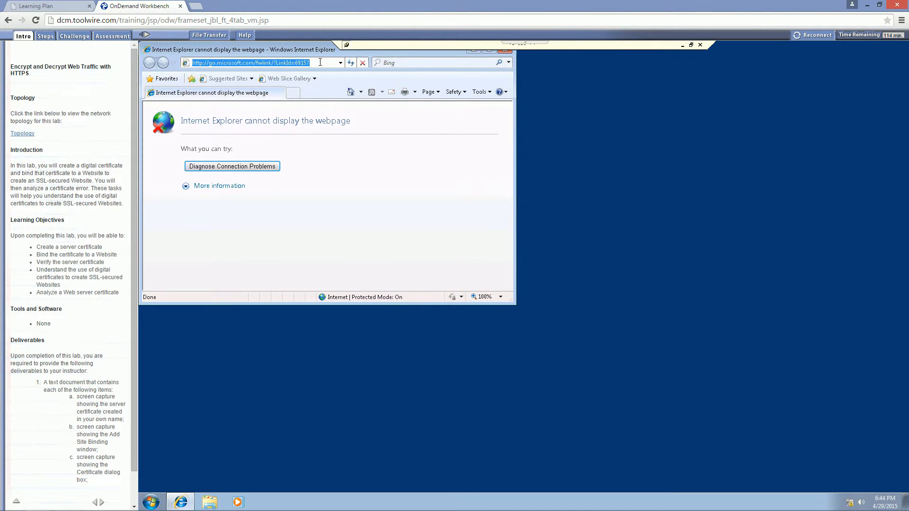
{"action": "type", "text": "https://"}
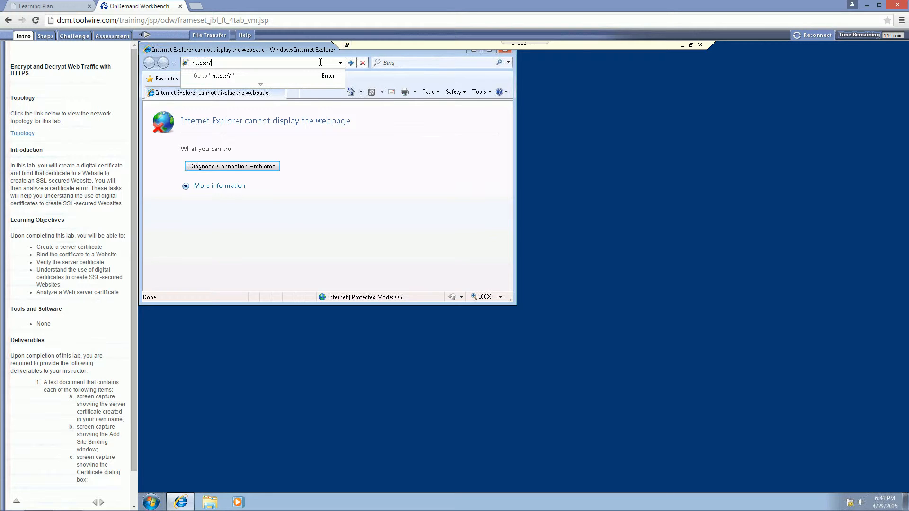
{"action": "type", "text": "172.30.0.103"}
{"action": "key", "text": "Return"}
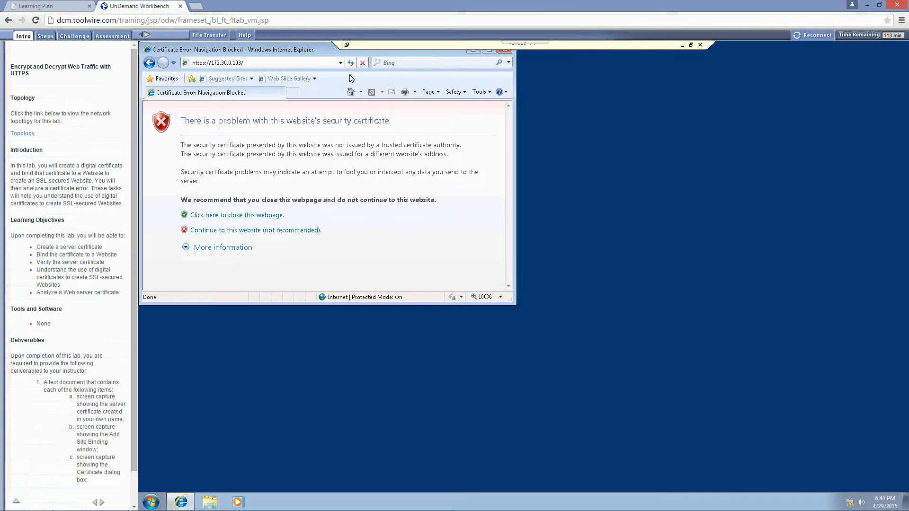
{"action": "left_click", "coordinate": [225, 231]}
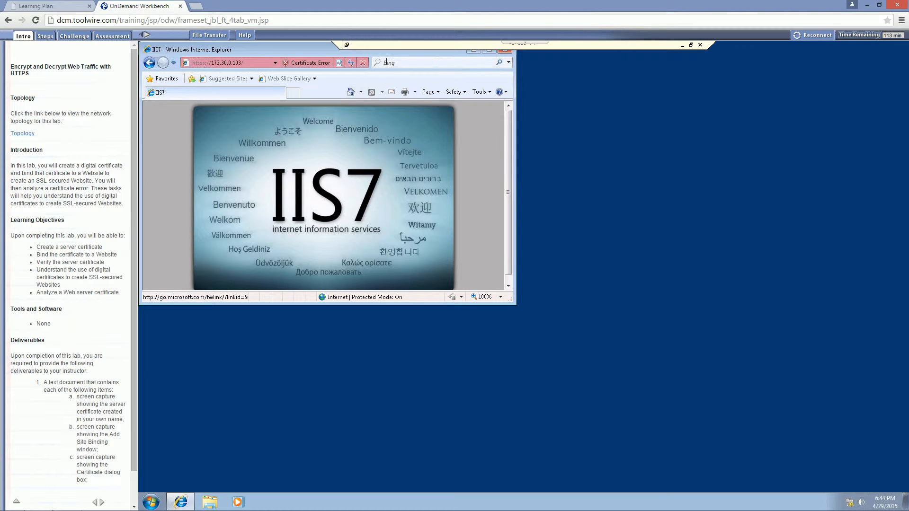
{"action": "left_click", "coordinate": [487, 51]}
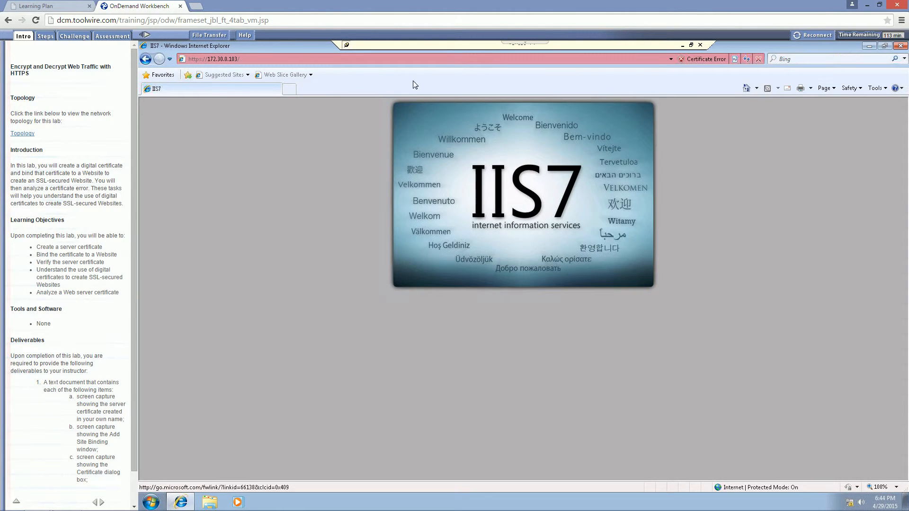
View the website's certificate from the certificate error report, examine its general information and details, and close it
{"action": "left_click", "coordinate": [699, 59]}
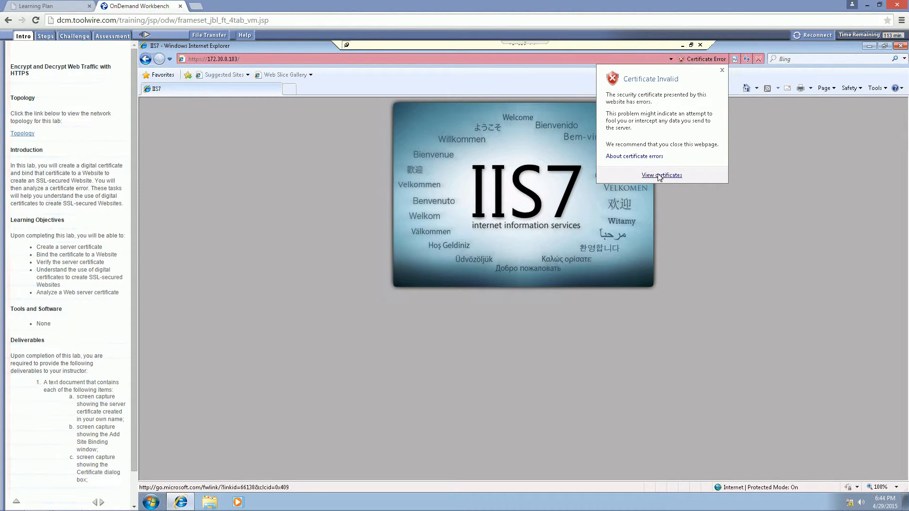
{"action": "left_click", "coordinate": [701, 60]}
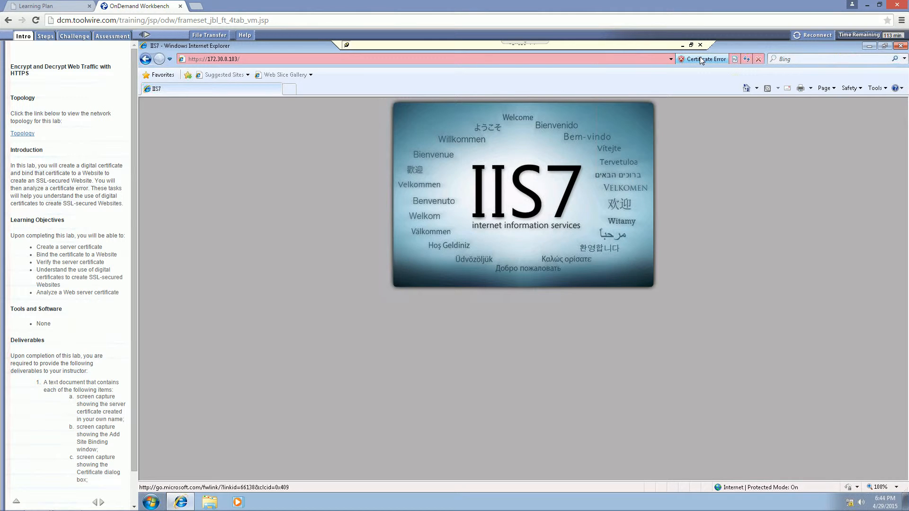
{"action": "left_click", "coordinate": [701, 59]}
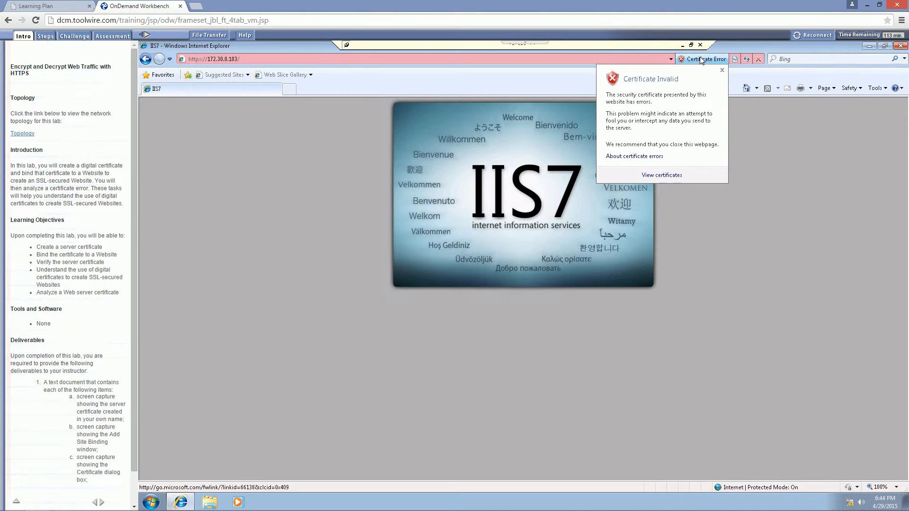
{"action": "left_click", "coordinate": [658, 178]}
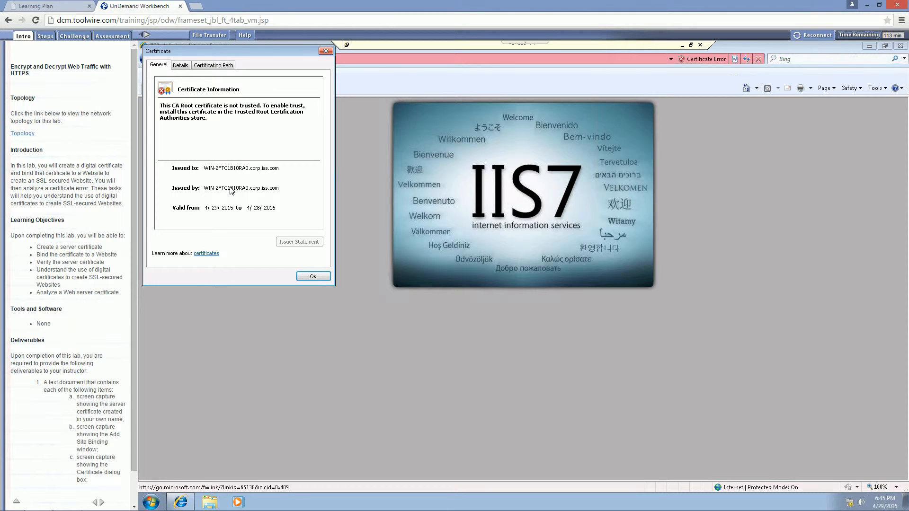
{"action": "left_click", "coordinate": [190, 66]}
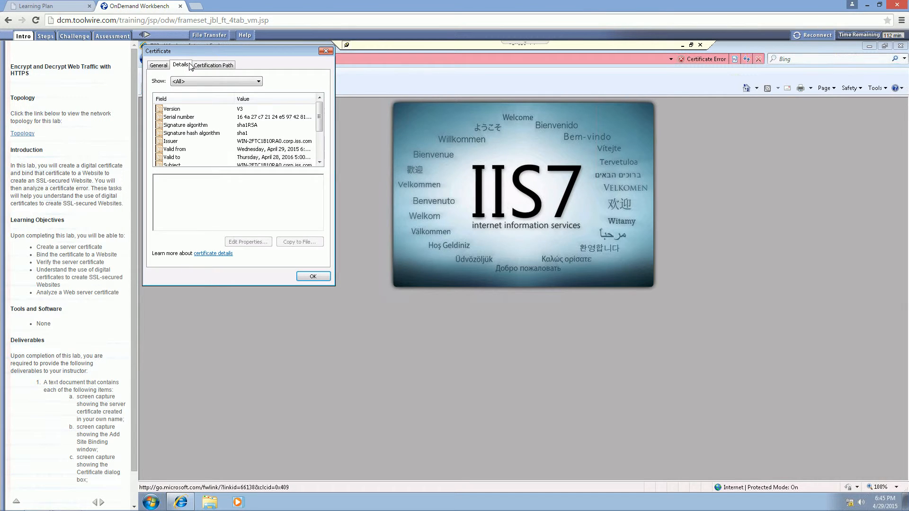
{"action": "left_click", "coordinate": [166, 67]}
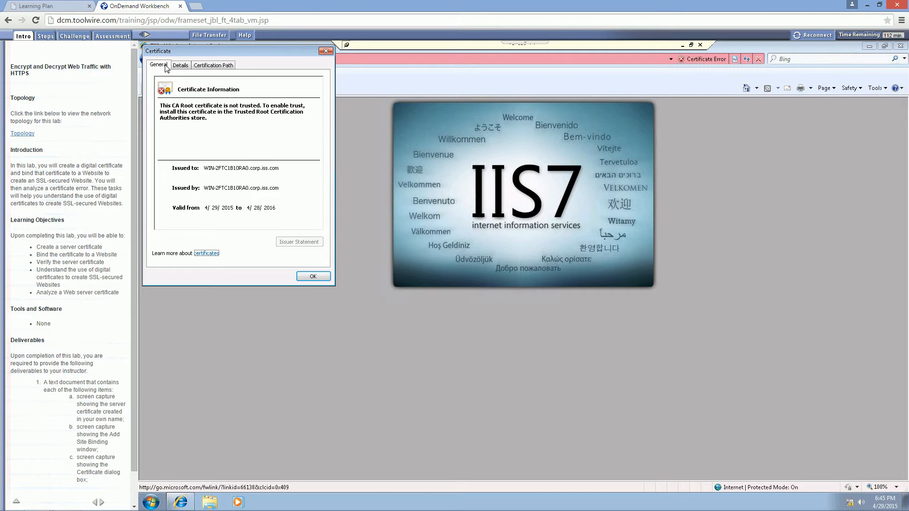
{"action": "left_click", "coordinate": [303, 273]}
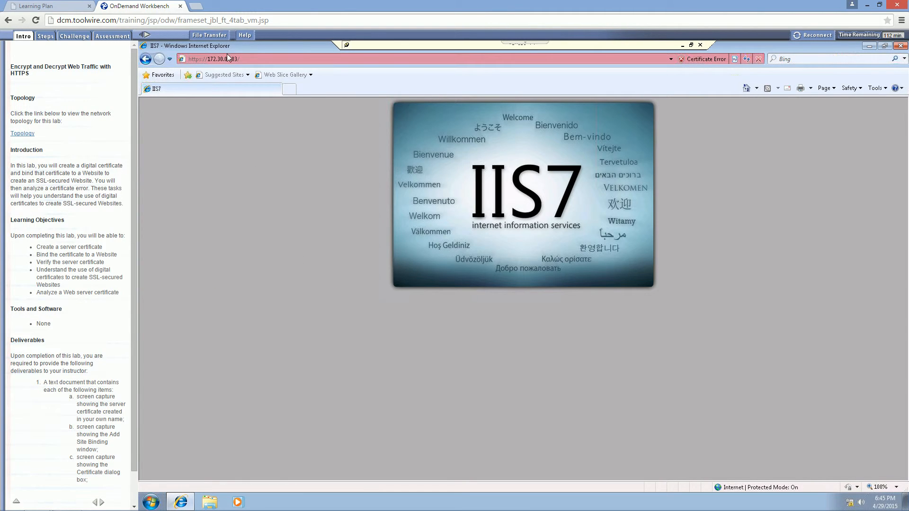
{"action": "left_click", "coordinate": [194, 5]}
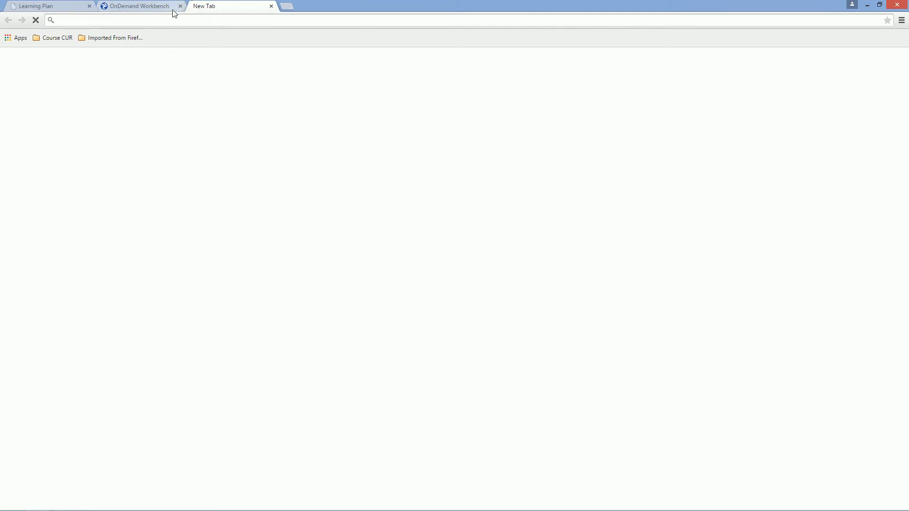
{"action": "left_click", "coordinate": [156, 6]}
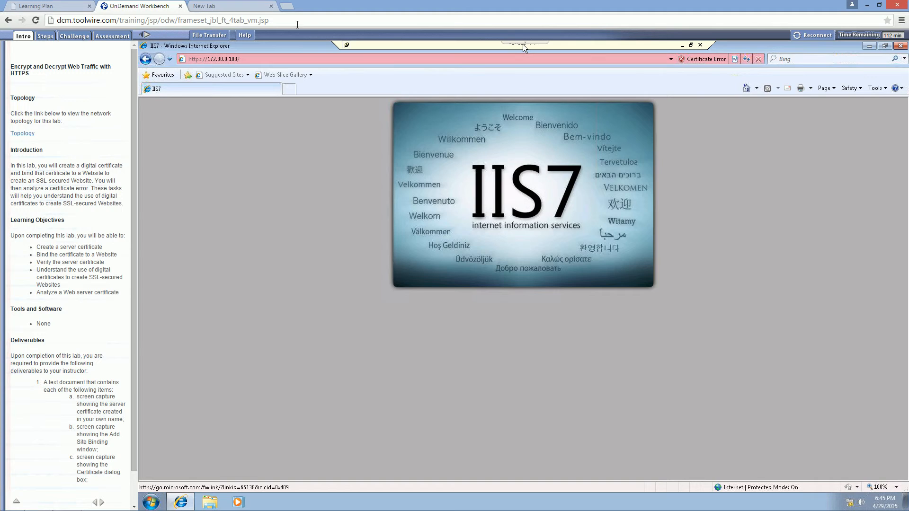
{"action": "left_click", "coordinate": [227, 6]}
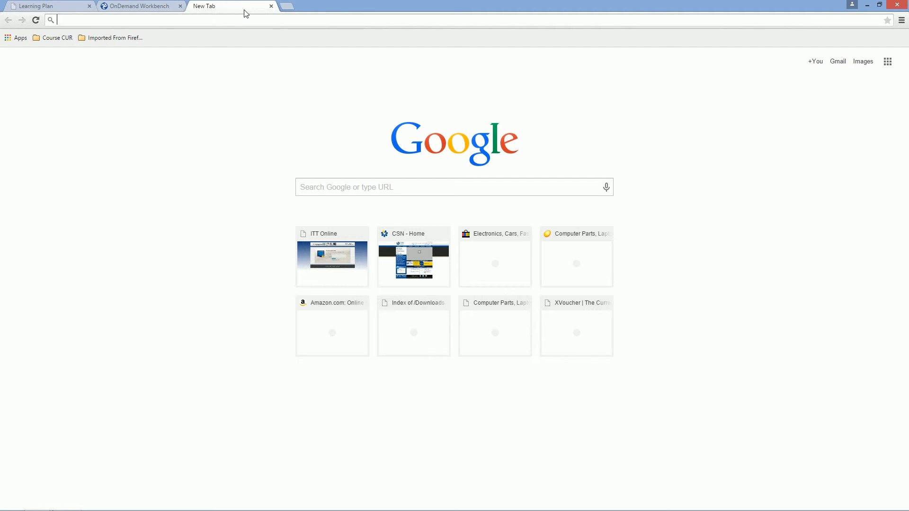
{"action": "type", "text": "di"}
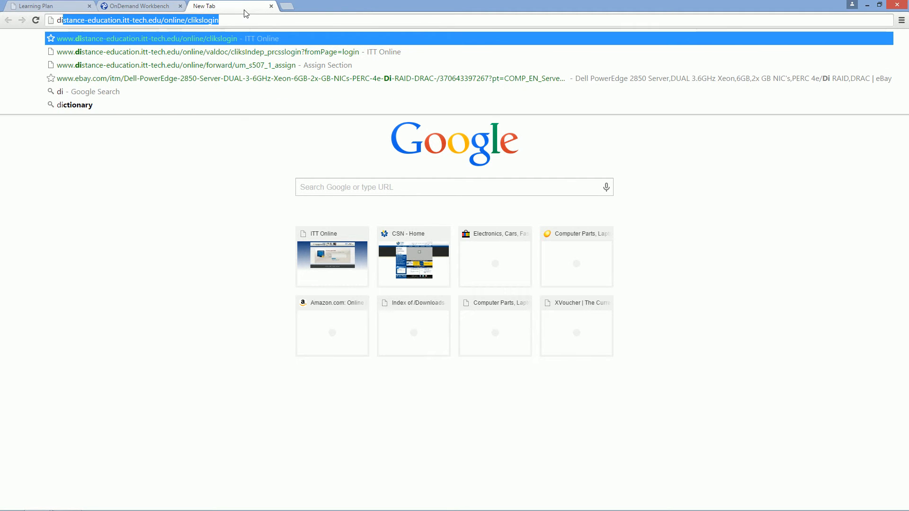
{"action": "key", "text": "Return"}
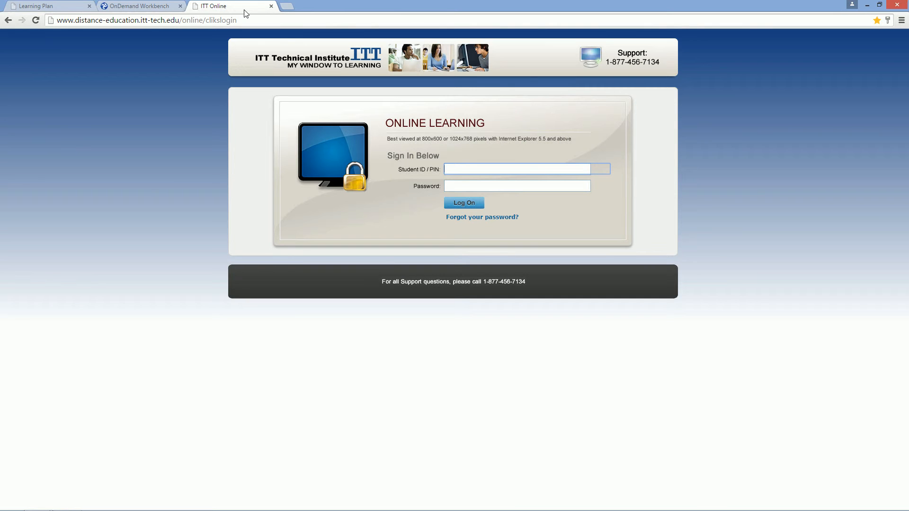
View the site identity and permissions information for the ITT Online login page, and close it
{"action": "left_click", "coordinate": [57, 20]}
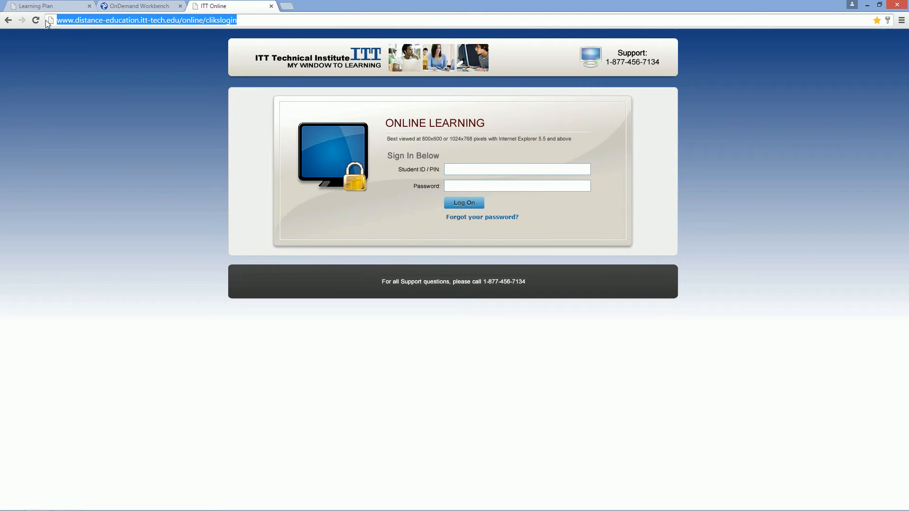
{"action": "left_click", "coordinate": [53, 21]}
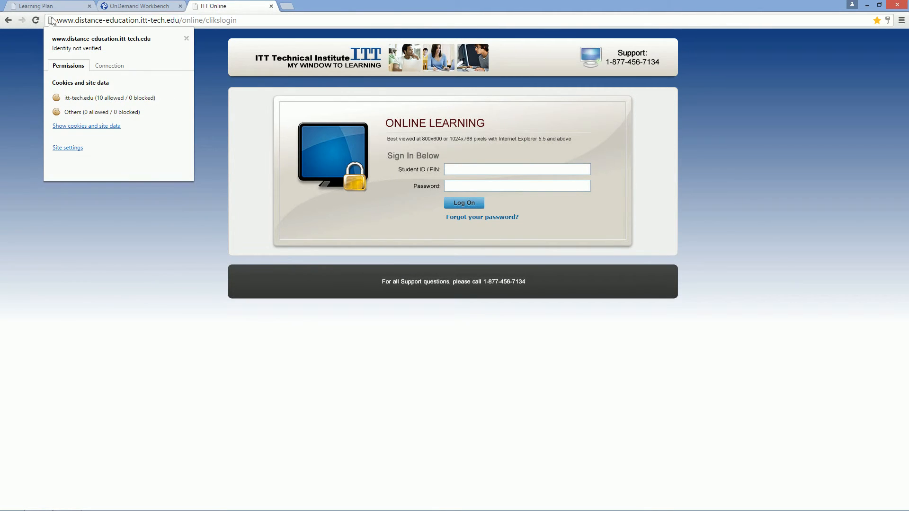
{"action": "left_click", "coordinate": [53, 21]}
{"action": "left_click", "coordinate": [53, 21]}
{"action": "left_click", "coordinate": [54, 20]}
{"action": "left_click", "coordinate": [217, 45]}
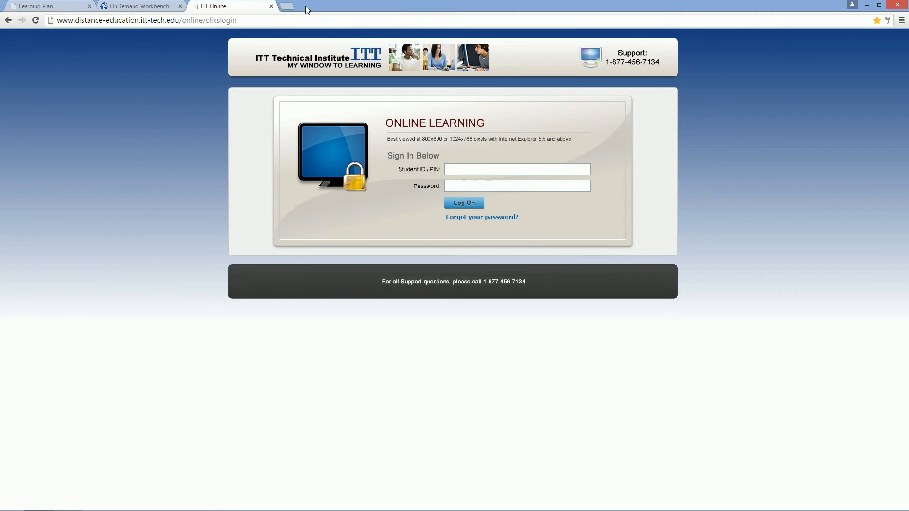
{"action": "left_click", "coordinate": [287, 6]}
{"action": "type", "text": "myportal.itt-tech.edu"}
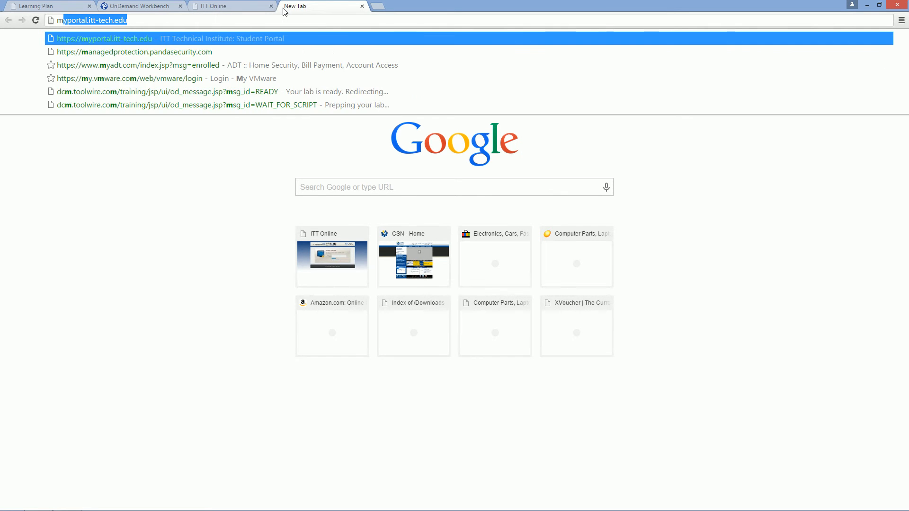
{"action": "key", "text": "Return"}
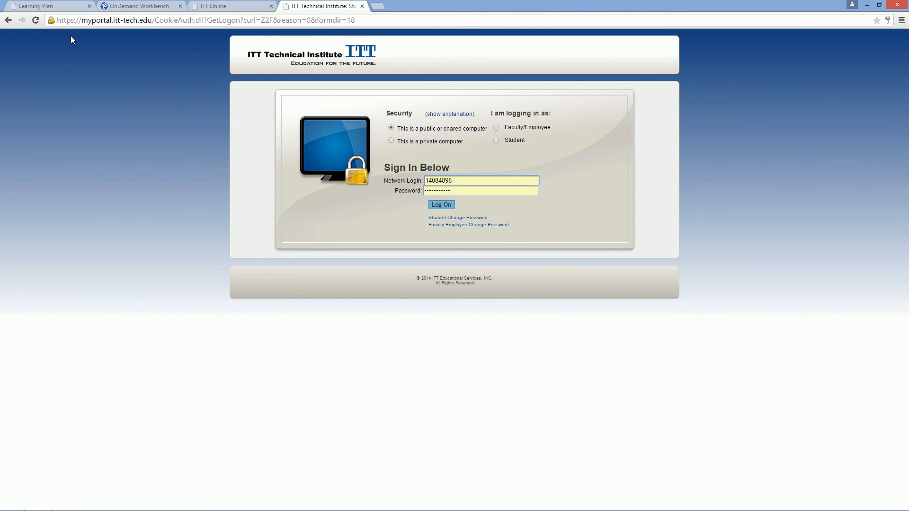
Examine the student portal's site identity, certificate and connection encryption information, and close it
{"action": "left_click", "coordinate": [72, 22]}
{"action": "left_click", "coordinate": [52, 20]}
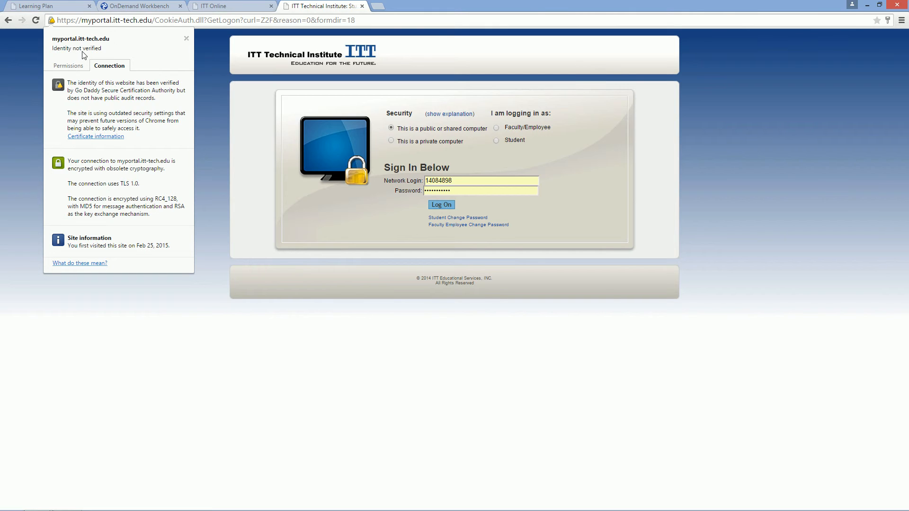
{"action": "left_click", "coordinate": [21, 179]}
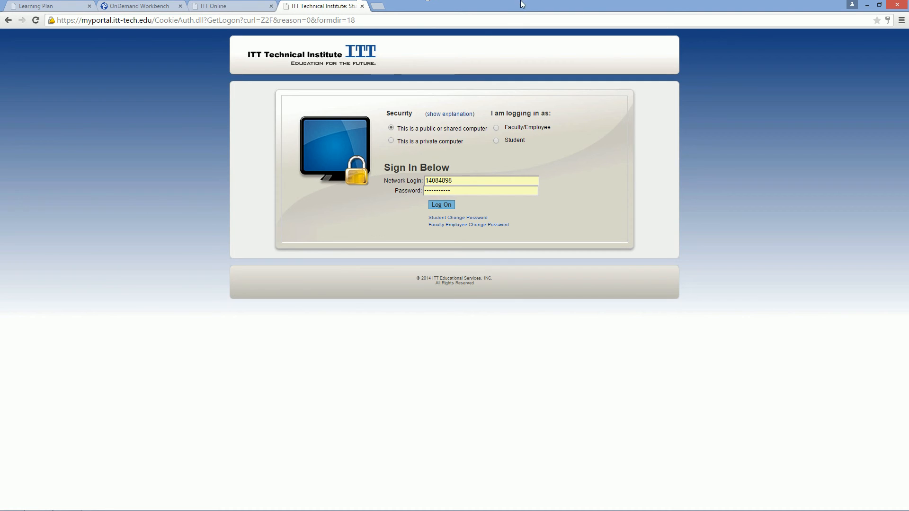
Compare the ITT Online login page's address with the student portal's address, checking the https prefix
{"action": "left_click", "coordinate": [231, 4]}
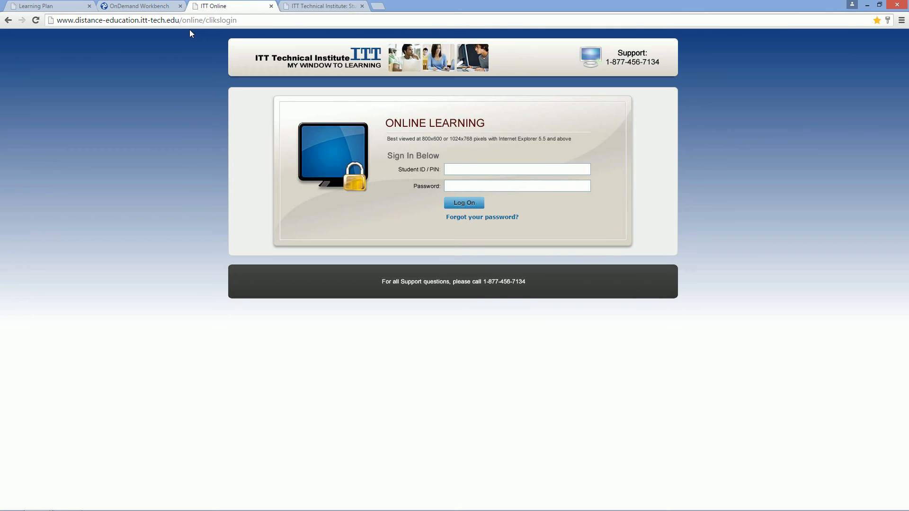
{"action": "left_click", "coordinate": [301, 6]}
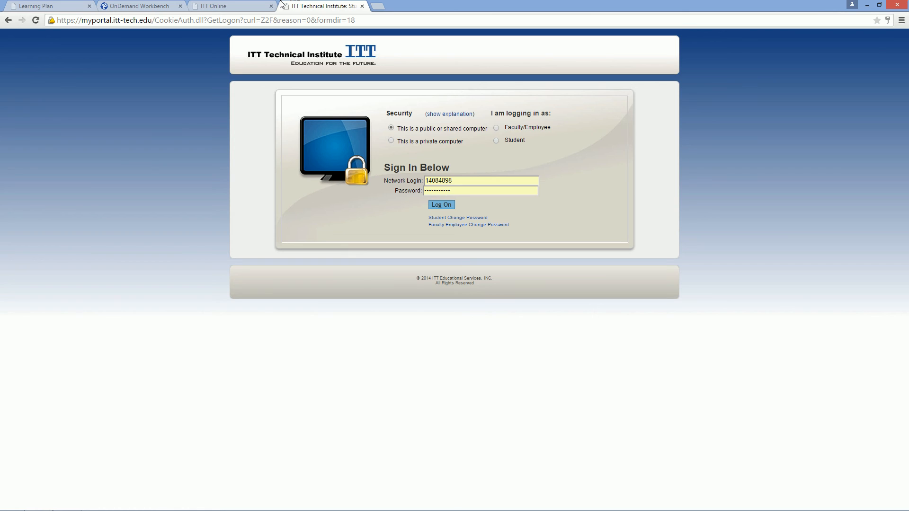
{"action": "left_click", "coordinate": [80, 19]}
{"action": "left_click", "coordinate": [80, 19]}
{"action": "double_click", "coordinate": [70, 19]}
{"action": "left_click", "coordinate": [76, 73]}
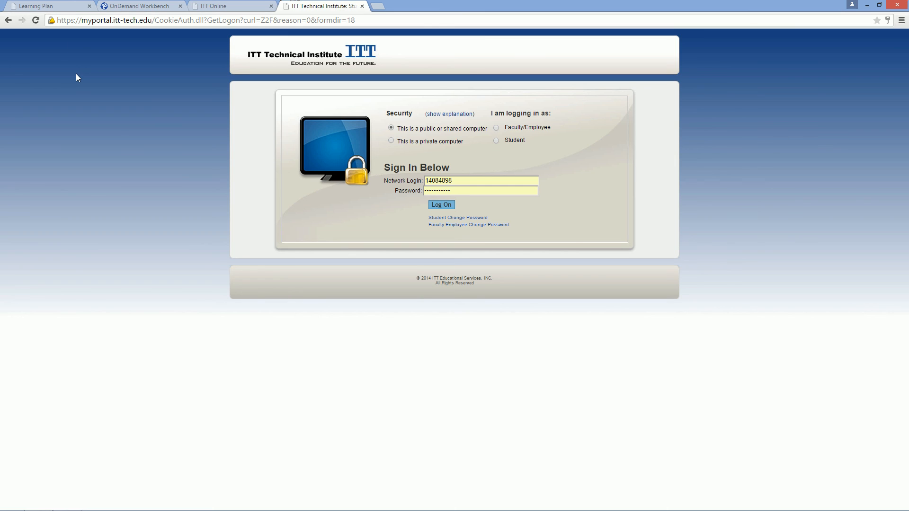